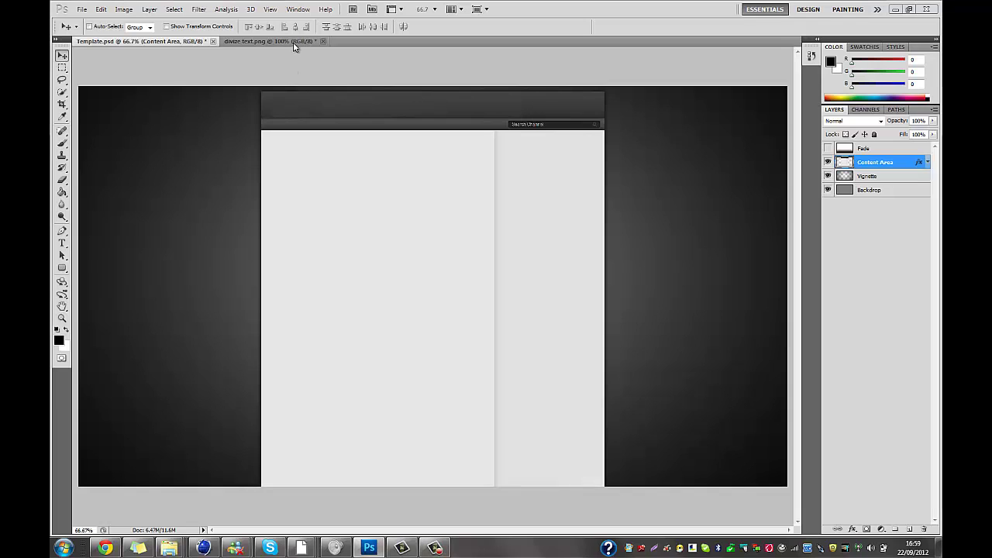
Step: Bring the orange D logo layers into Template.psd, rotated and shrunk to about 43% in the top-left corner
click(271, 40)
mouse_move(471, 255)
mouse_down()
mouse_move(175, 45)
mouse_move(264, 275)
mouse_up()
key(ctrl+t)
drag(334, 159, 233, 196)
drag(245, 138, 208, 314)
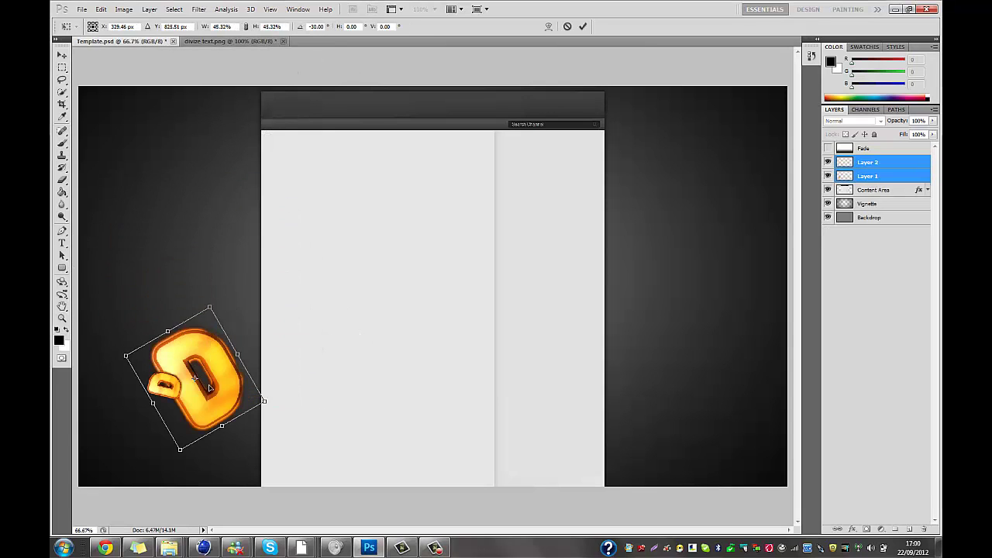
drag(215, 370, 238, 160)
drag(231, 99, 267, 164)
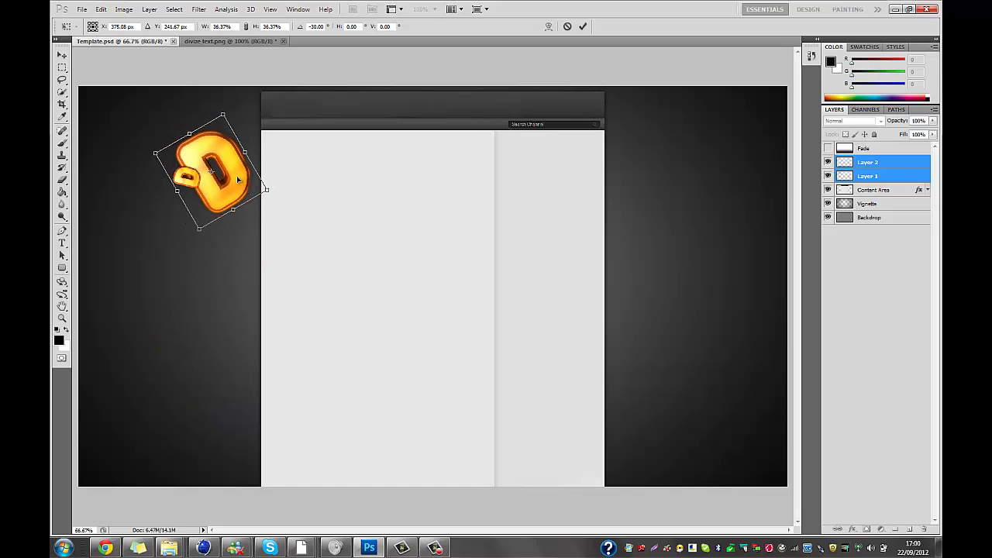
key(Return)
mouse_move(169, 549)
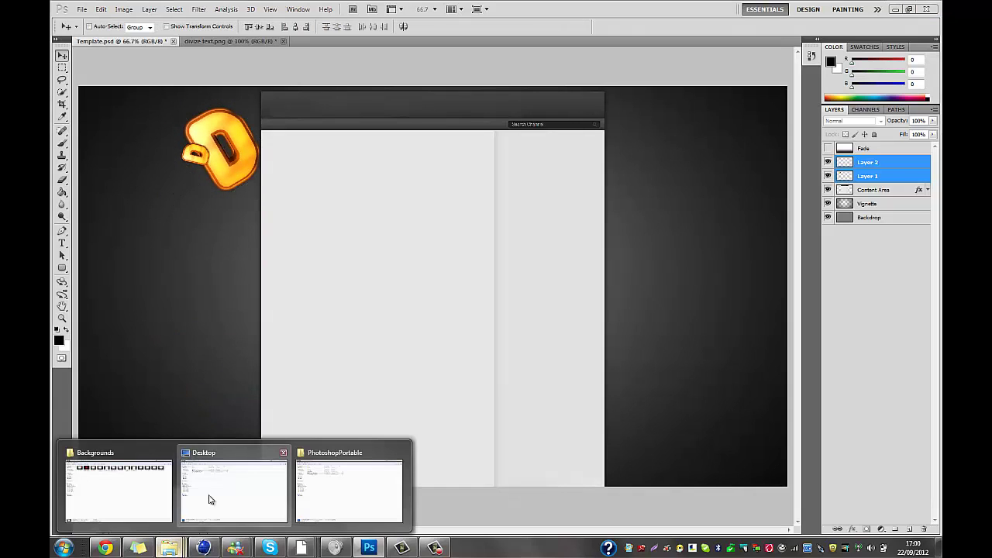
Step: Browse to Graphics Pack's > ZiiXoDZN GFX Pack > Light Strokes > 1 and preview the Kokopelli nebula image
click(160, 503)
click(120, 19)
double_click(176, 129)
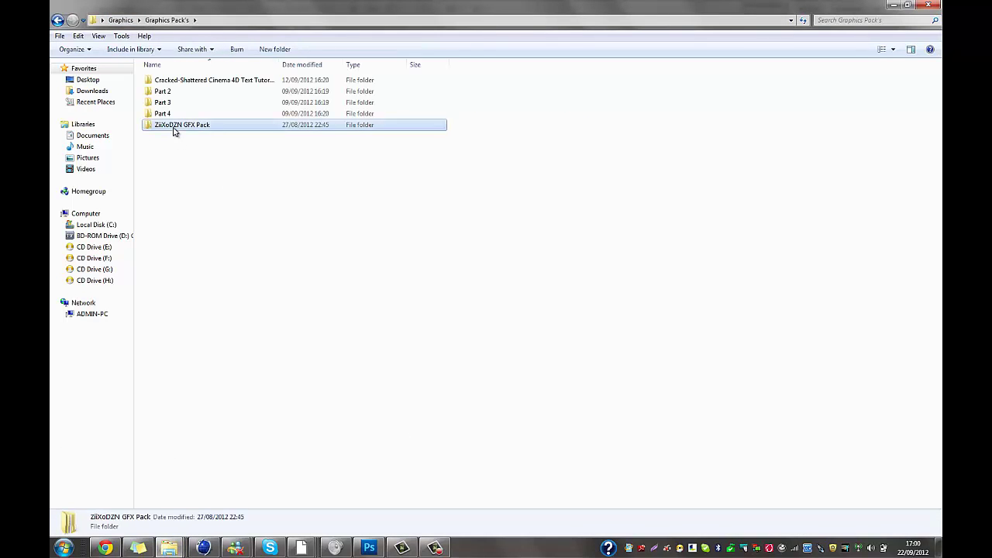
double_click(183, 126)
double_click(190, 87)
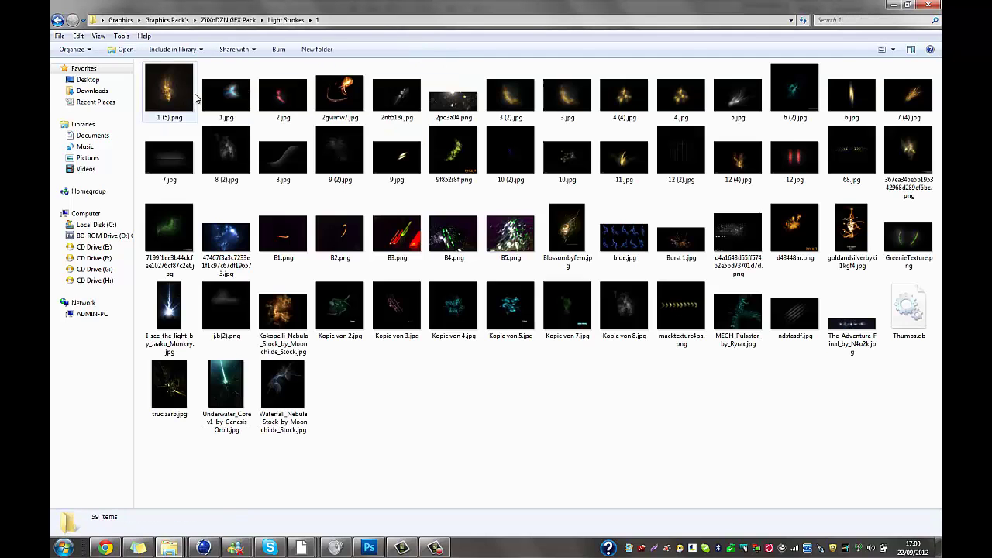
double_click(341, 98)
click(712, 10)
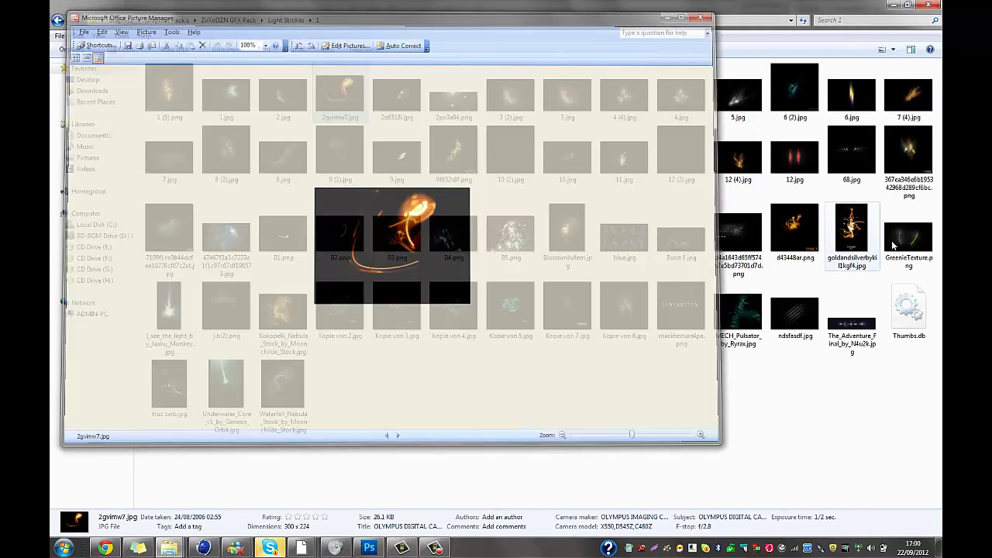
double_click(285, 311)
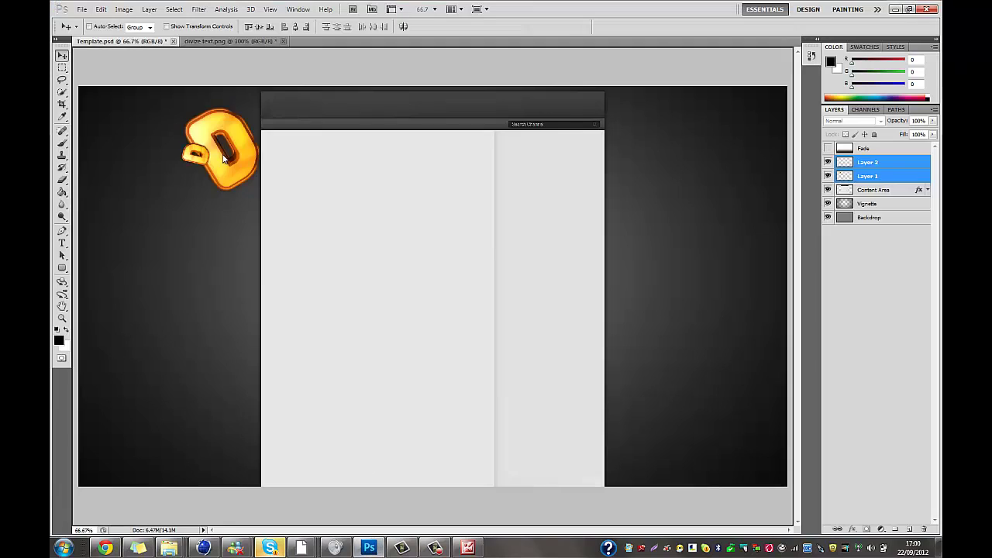
Step: Place the Kokopelli nebula top-left in Screen mode, beneath the D logo layers
mouse_move(377, 551)
mouse_down()
mouse_move(520, 317)
mouse_move(325, 222)
mouse_up()
key(Return)
click(853, 121)
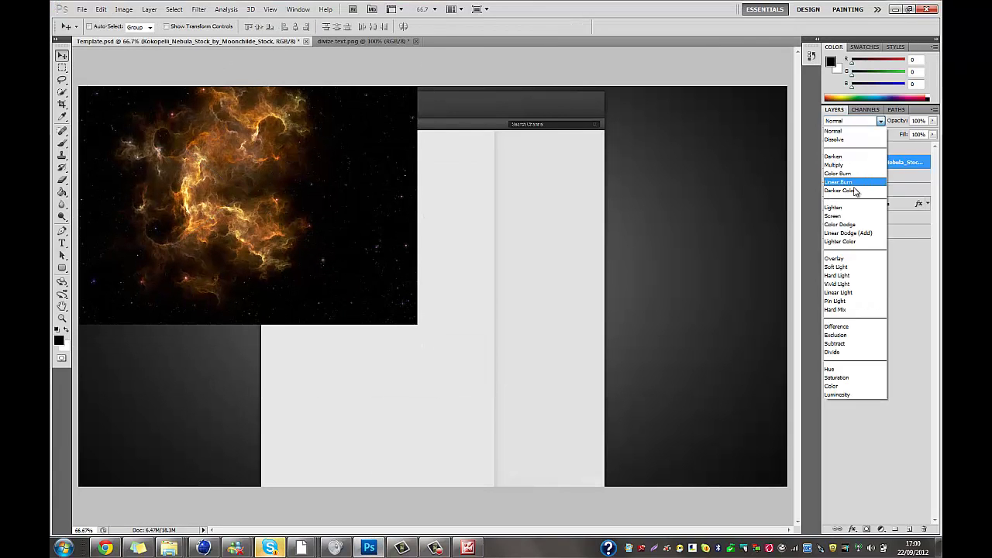
click(849, 218)
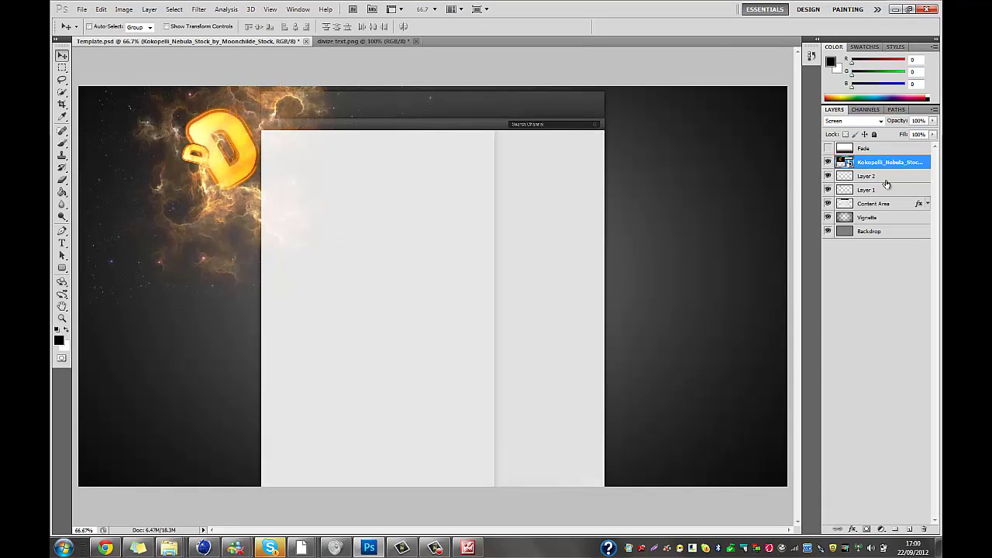
drag(891, 162, 888, 195)
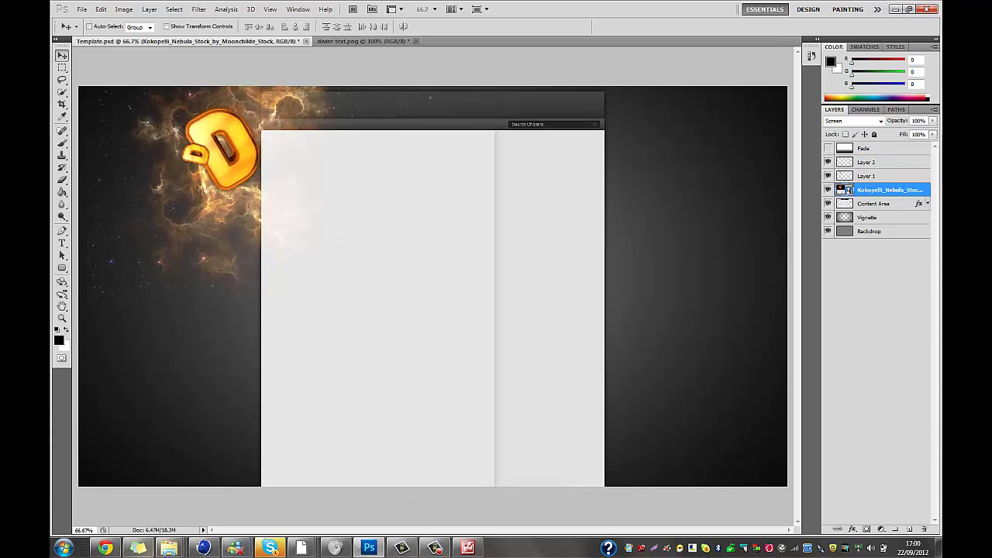
Step: Place the long-named nebula PNG into the template's top-left corner
mouse_move(169, 549)
click(120, 485)
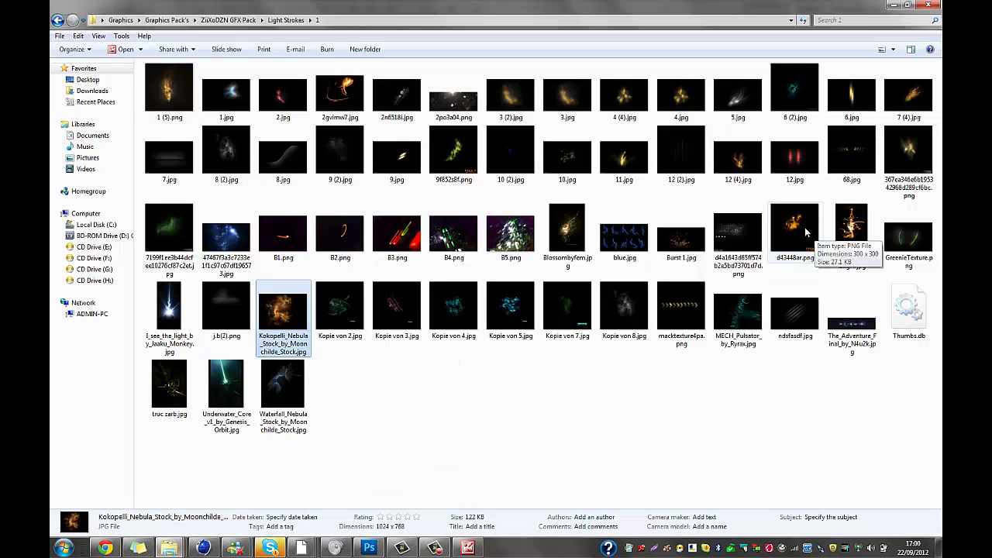
double_click(908, 155)
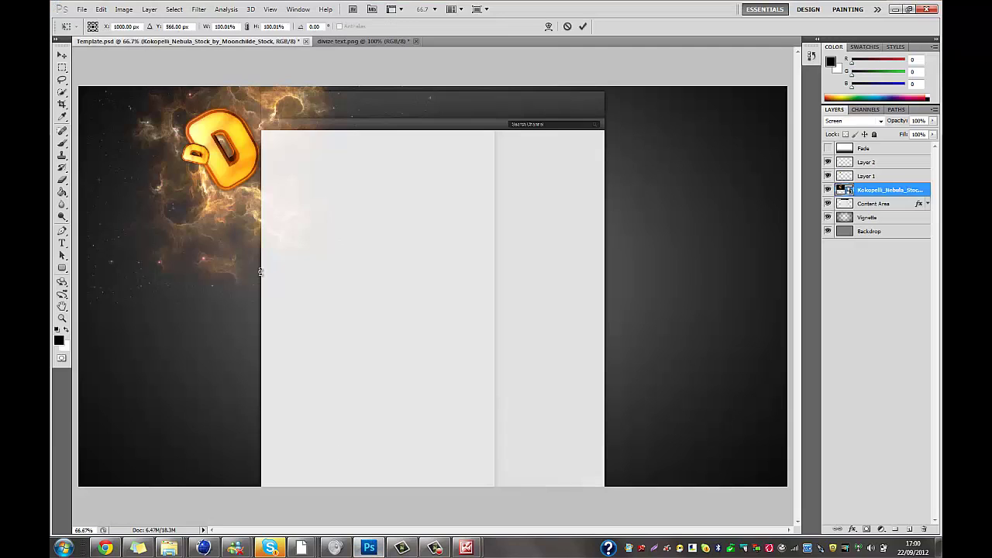
drag(369, 552, 288, 220)
drag(465, 307, 262, 178)
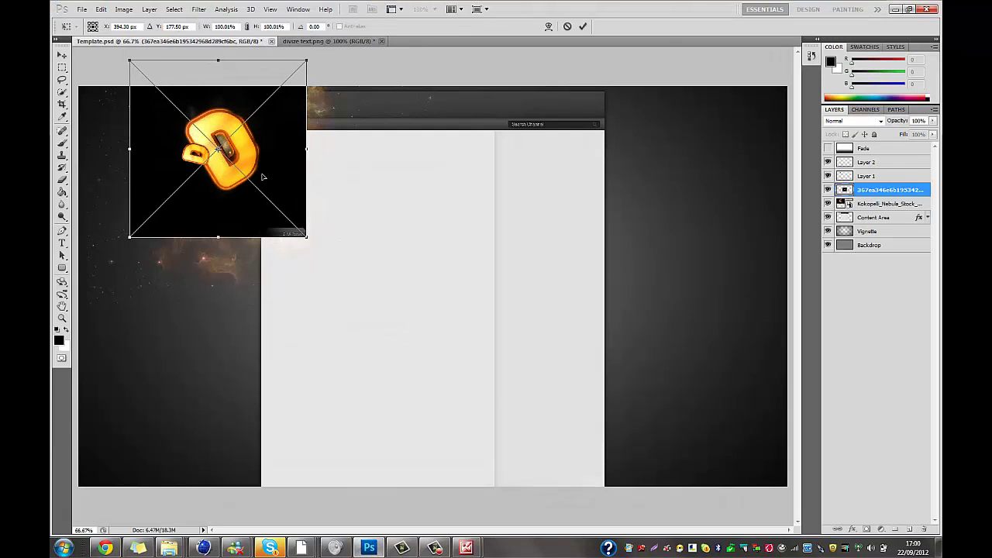
Step: Set the second nebula PNG to Screen, commit it, and shift it down and left
click(879, 122)
click(853, 222)
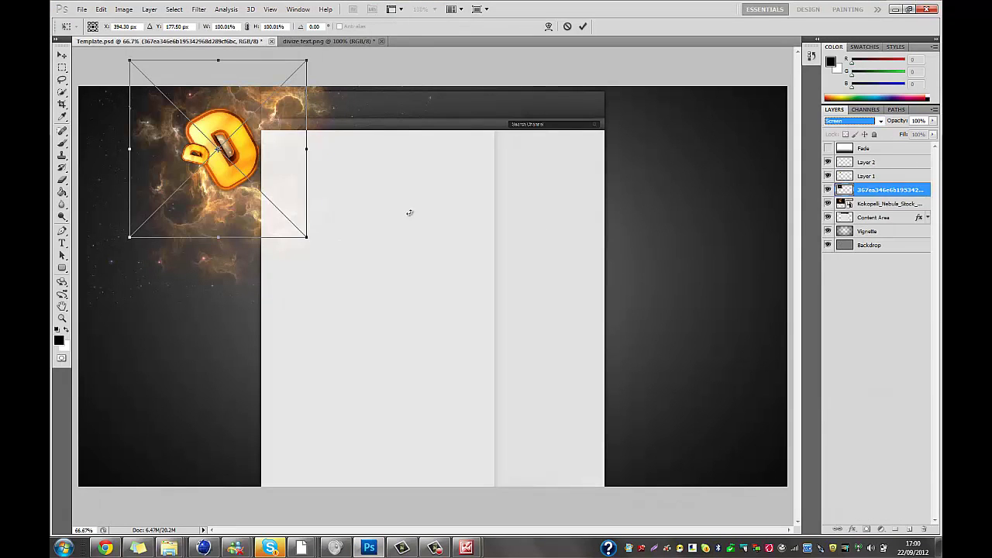
click(583, 27)
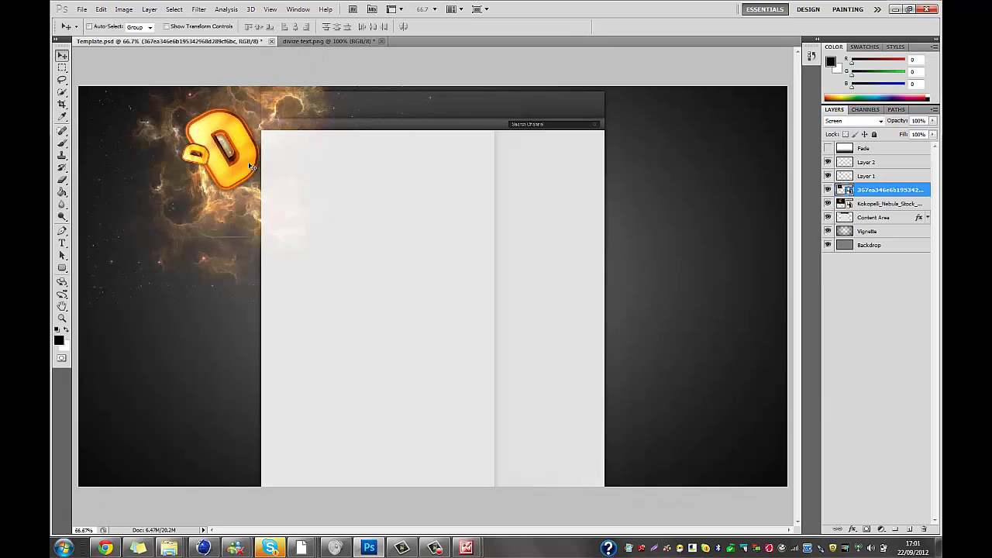
mouse_move(250, 167)
mouse_down()
mouse_move(224, 206)
mouse_move(231, 224)
mouse_up()
Step: Duplicate the nebula layer and reposition the copies around the logo corner
key(ctrl+j)
key(ctrl+j)
key(ctrl+j)
click(834, 204)
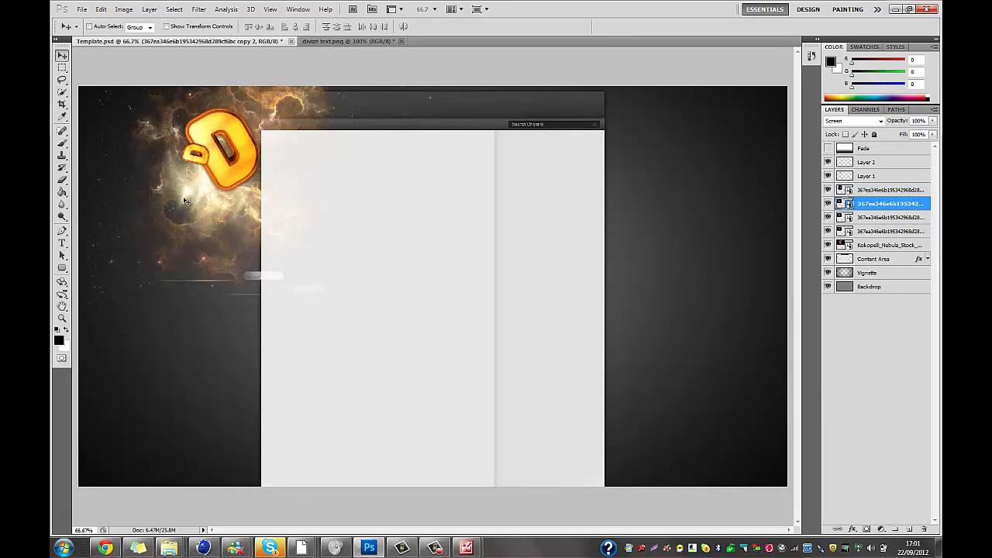
drag(727, 224, 753, 219)
click(853, 217)
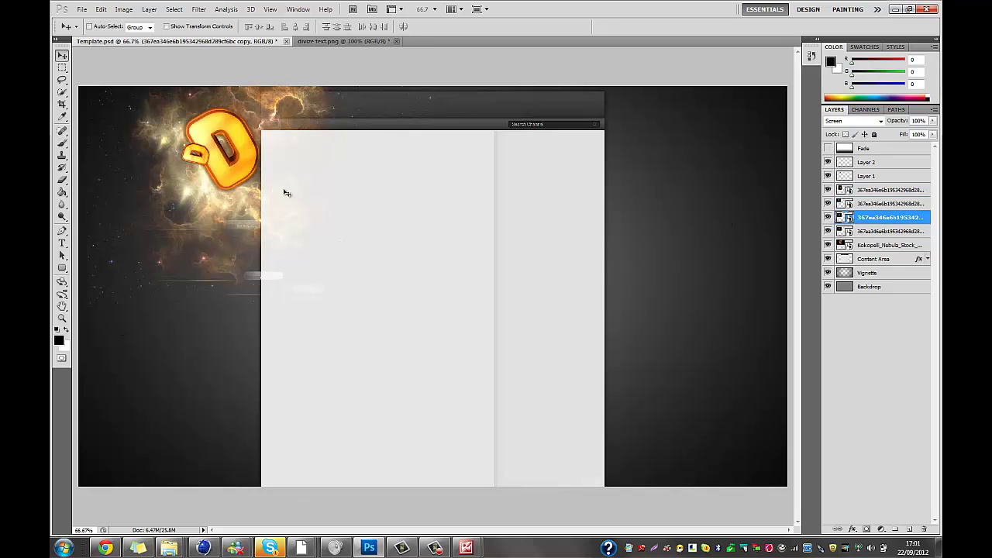
drag(283, 191, 254, 107)
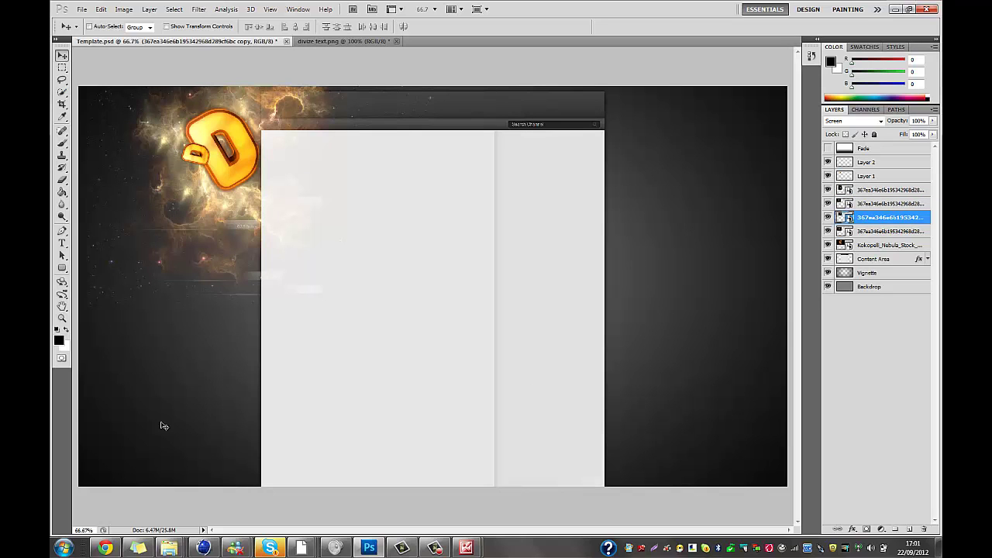
mouse_move(169, 548)
click(117, 485)
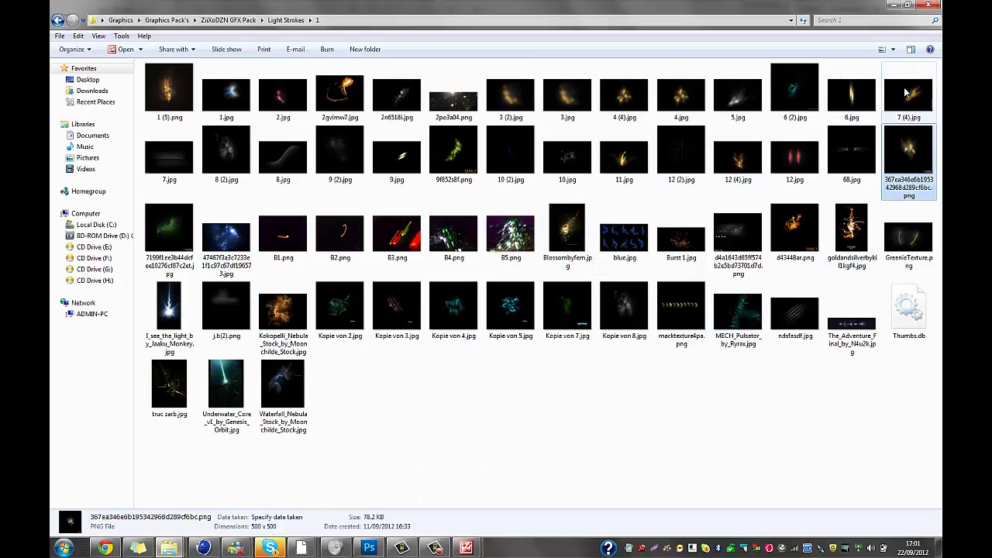
Step: Place 11.jpg from Light Strokes folder 2 in the top-left corner, blended in Screen mode
click(57, 20)
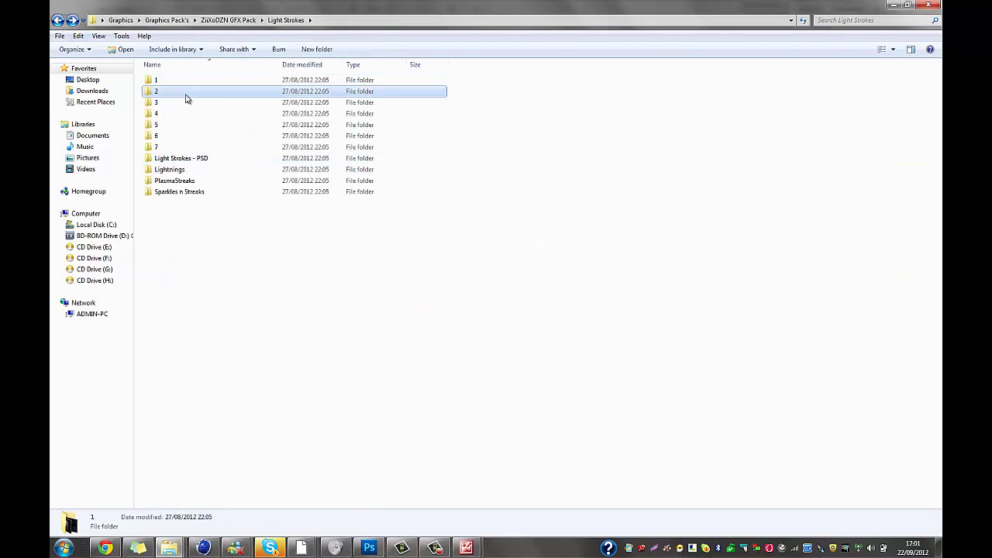
double_click(186, 92)
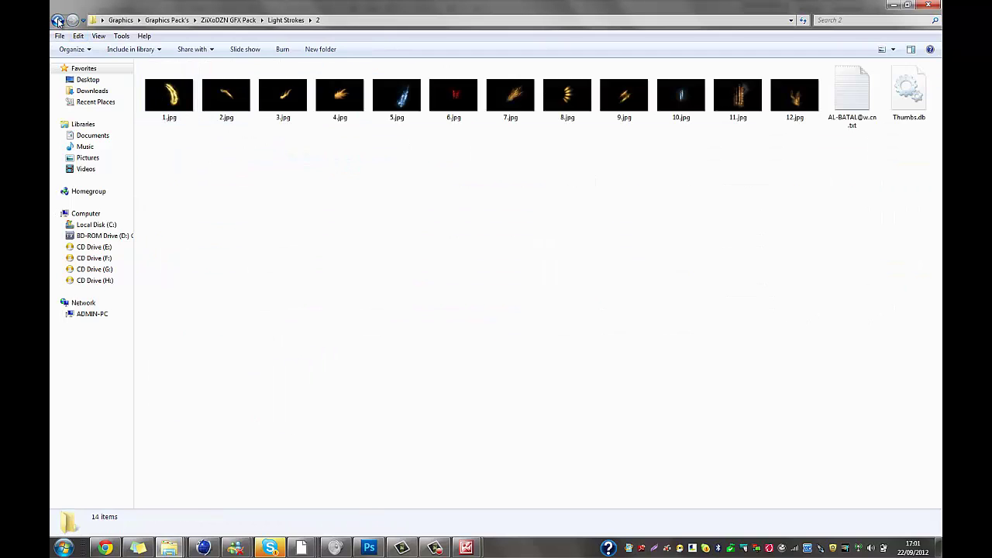
click(720, 98)
double_click(720, 98)
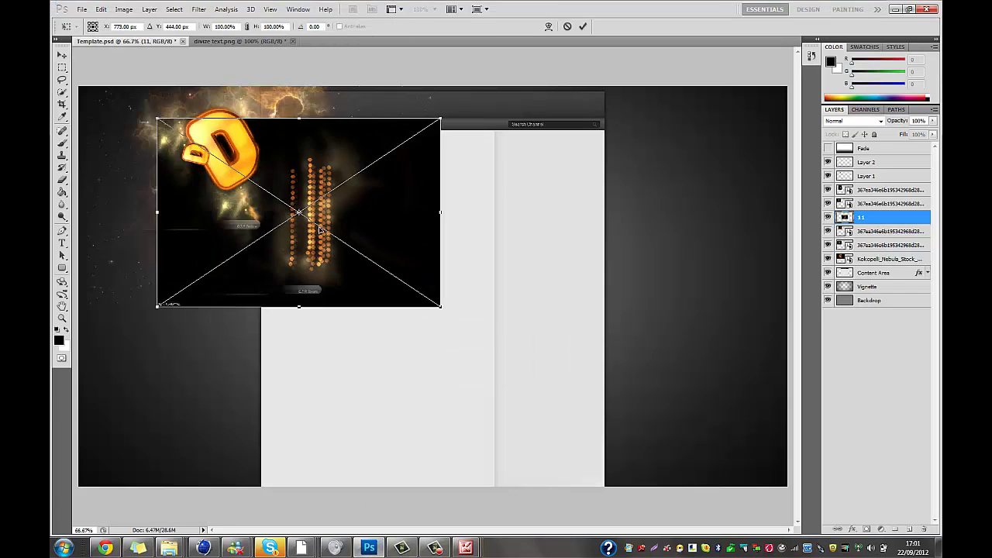
drag(319, 229, 246, 165)
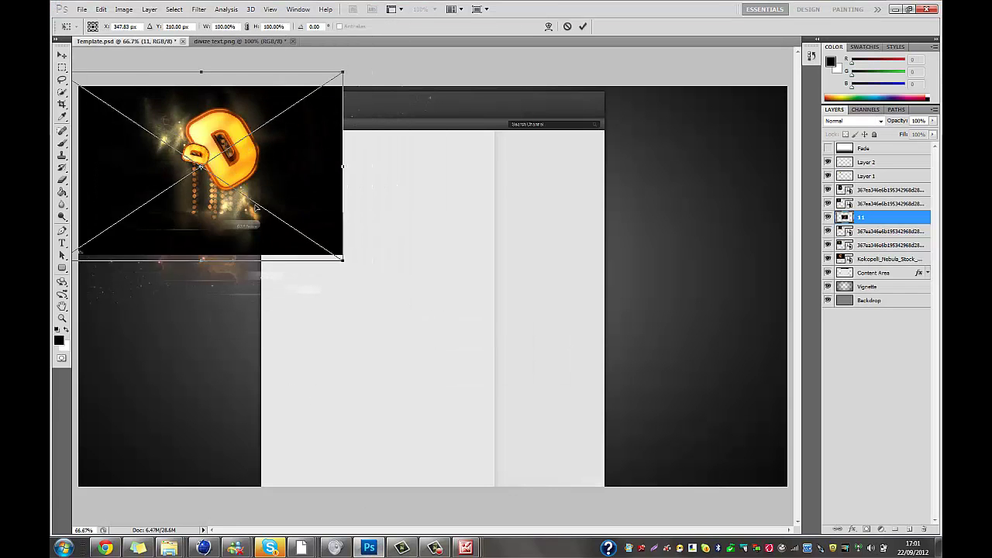
click(865, 122)
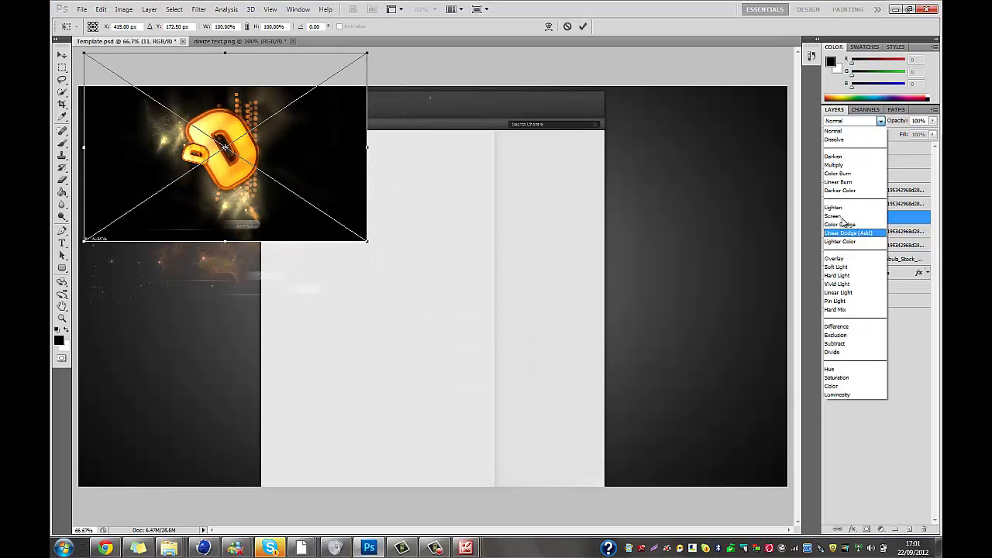
click(837, 222)
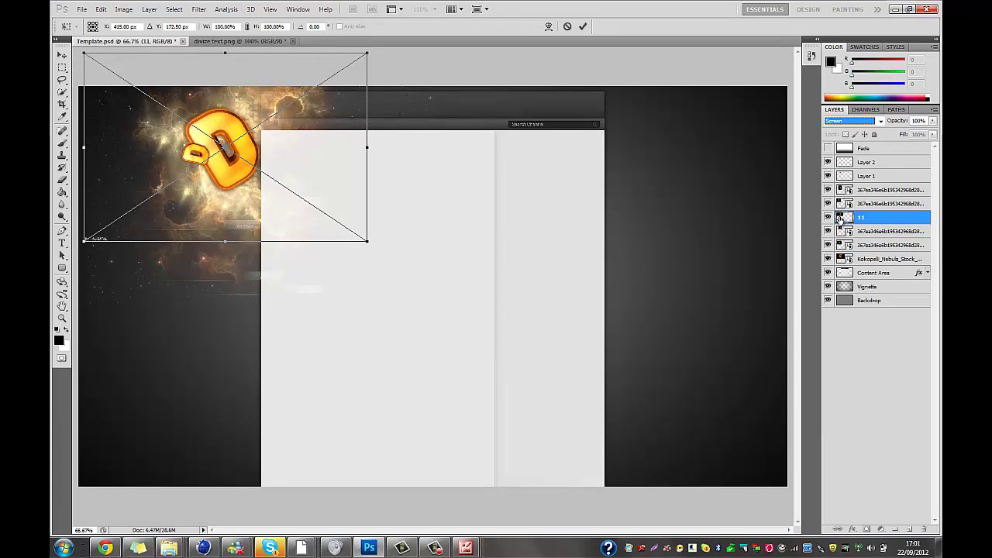
click(583, 27)
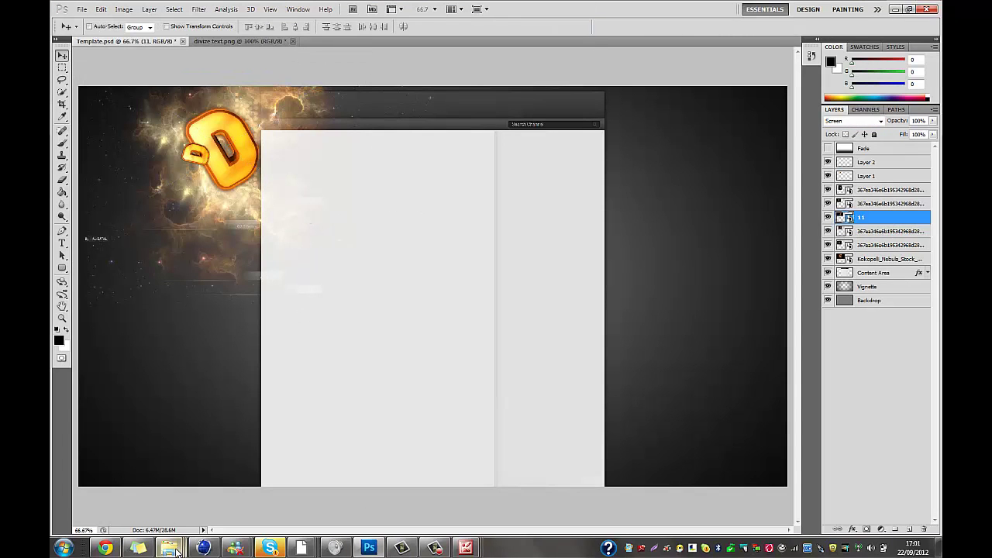
Step: Browse to Light Strokes folder 4 and open 7.jpg
mouse_move(169, 548)
click(120, 485)
click(59, 21)
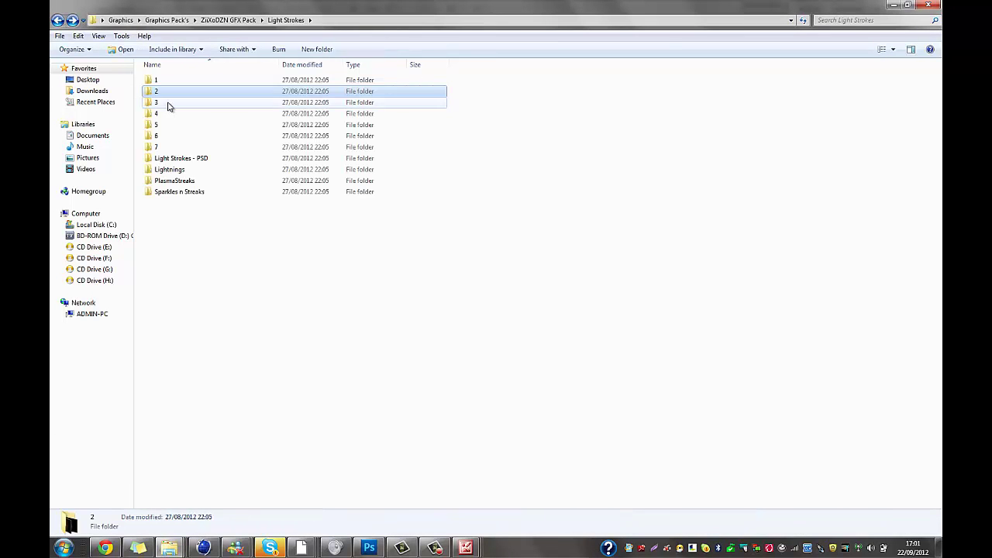
double_click(167, 103)
click(58, 21)
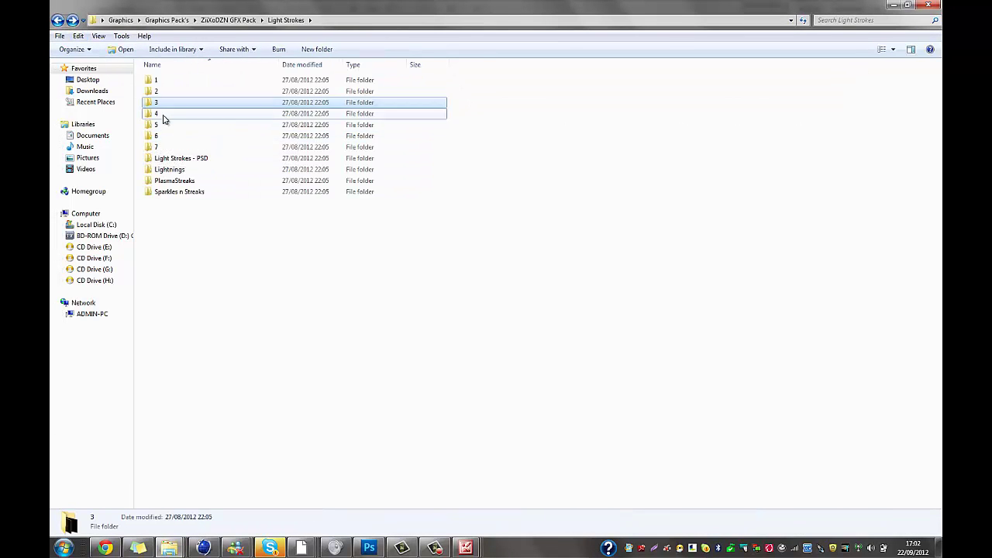
double_click(163, 118)
double_click(510, 95)
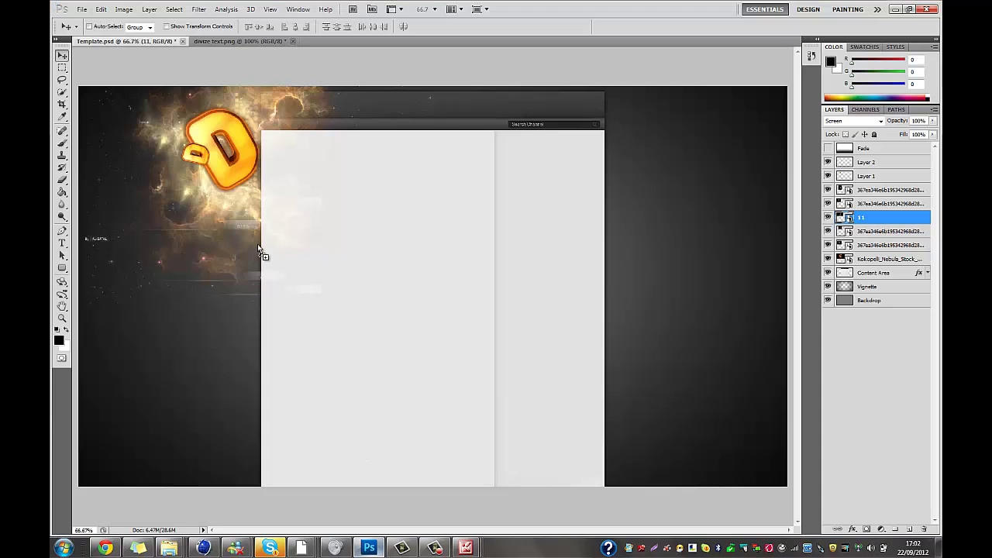
Step: Place 7.jpg at the template's top-left and blend it in Screen mode
mouse_move(424, 529)
mouse_down()
mouse_move(443, 306)
mouse_move(225, 126)
mouse_up()
key(Return)
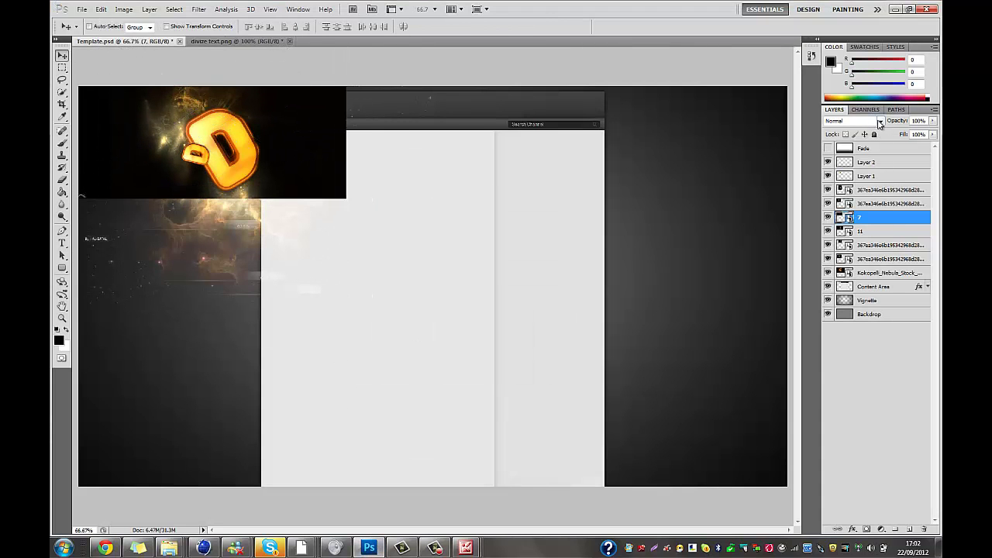
click(852, 121)
click(853, 218)
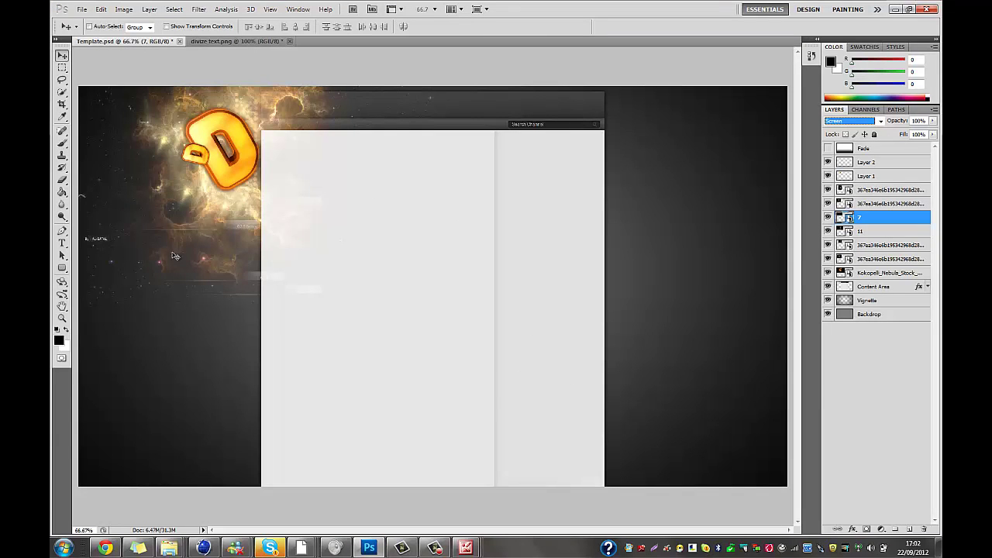
click(925, 386)
Step: Rasterize the Kokopelli nebula layer for the Eraser and erase stray light from the lowest light-stroke layer
click(61, 180)
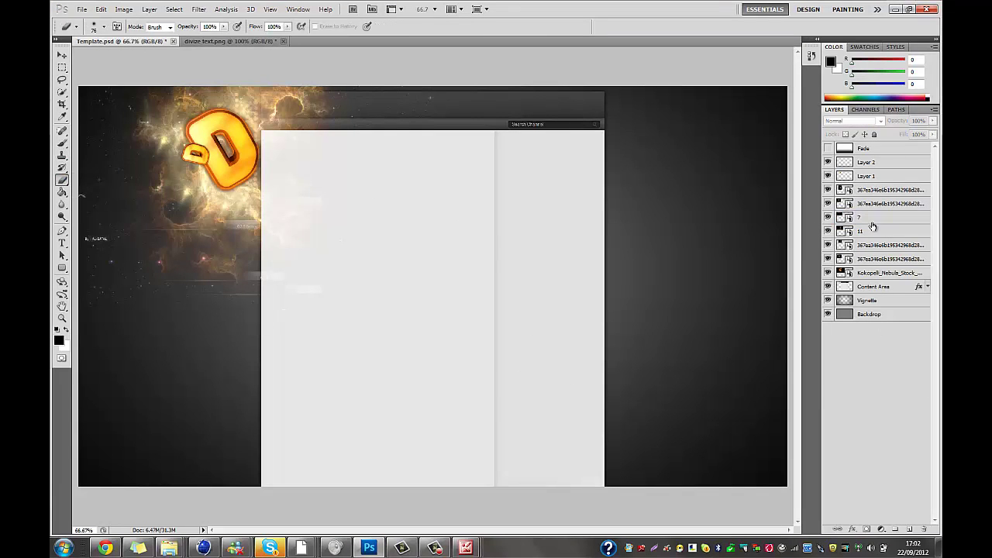
click(880, 273)
click(600, 272)
click(480, 211)
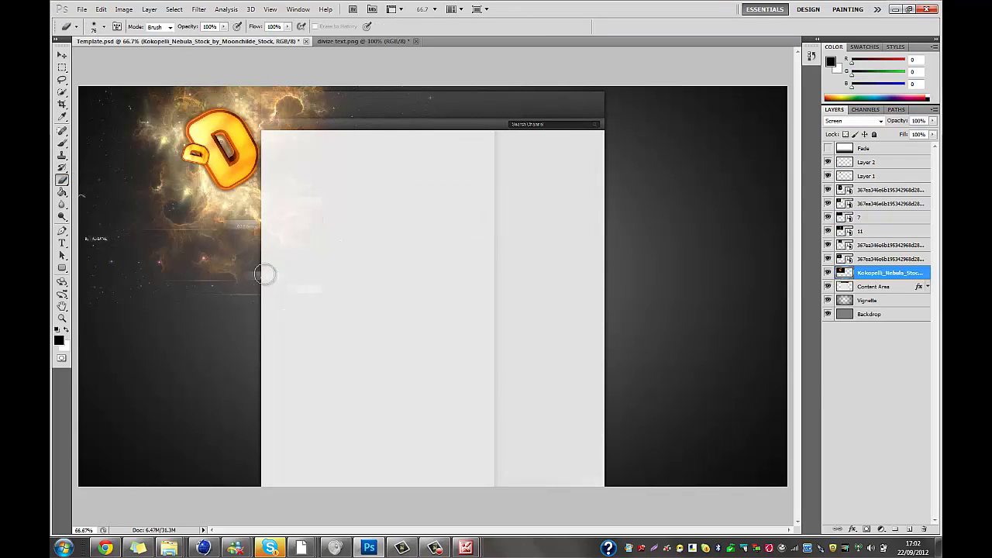
key(alt+bracketright)
click(639, 257)
click(473, 210)
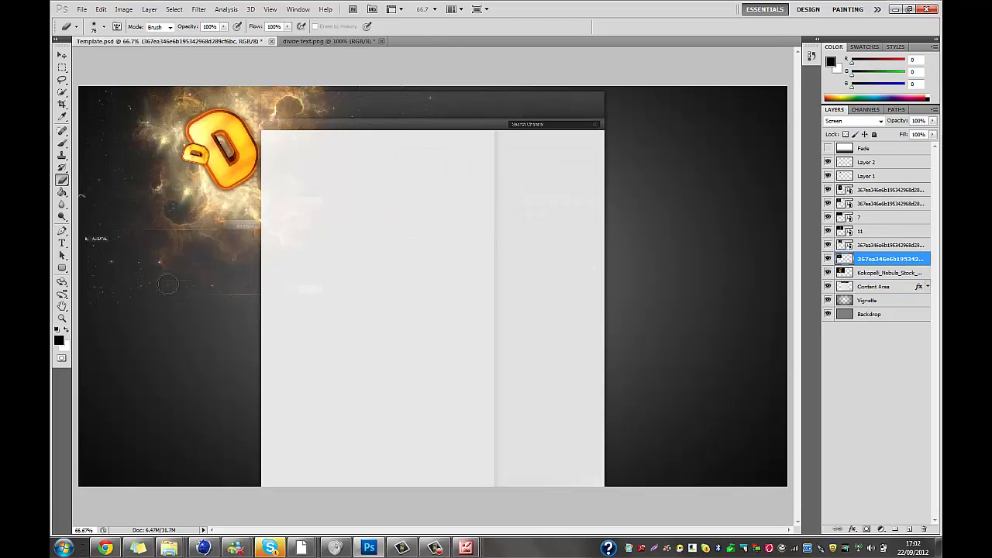
Step: Rasterize the next light-stroke layers and erase the small label and line beside the glow
click(881, 246)
click(853, 205)
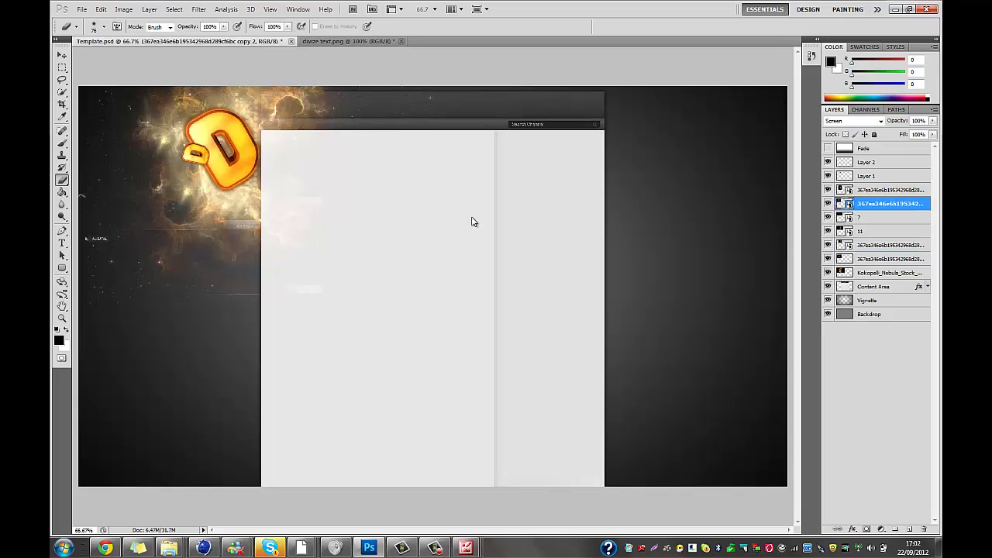
click(471, 222)
drag(254, 247, 194, 226)
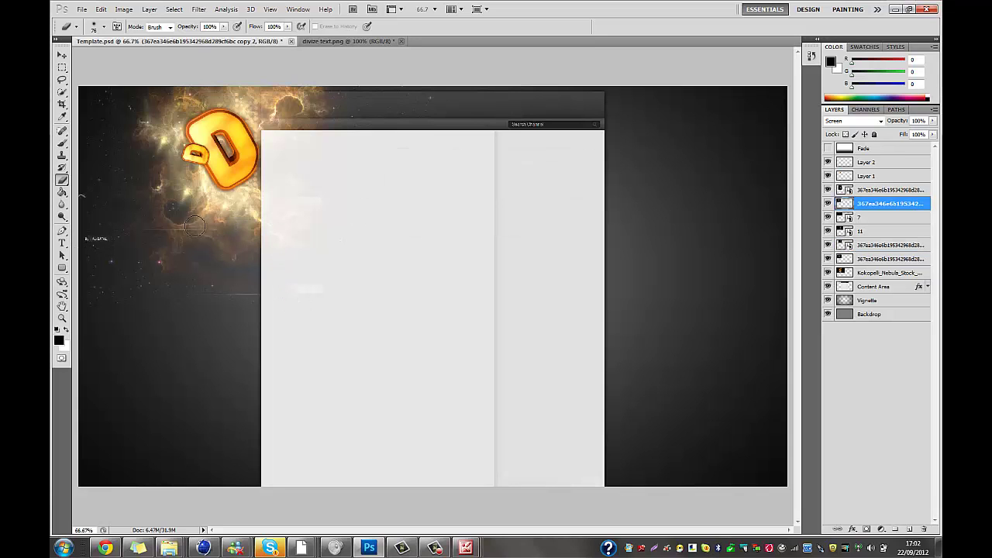
key(alt+bracketright)
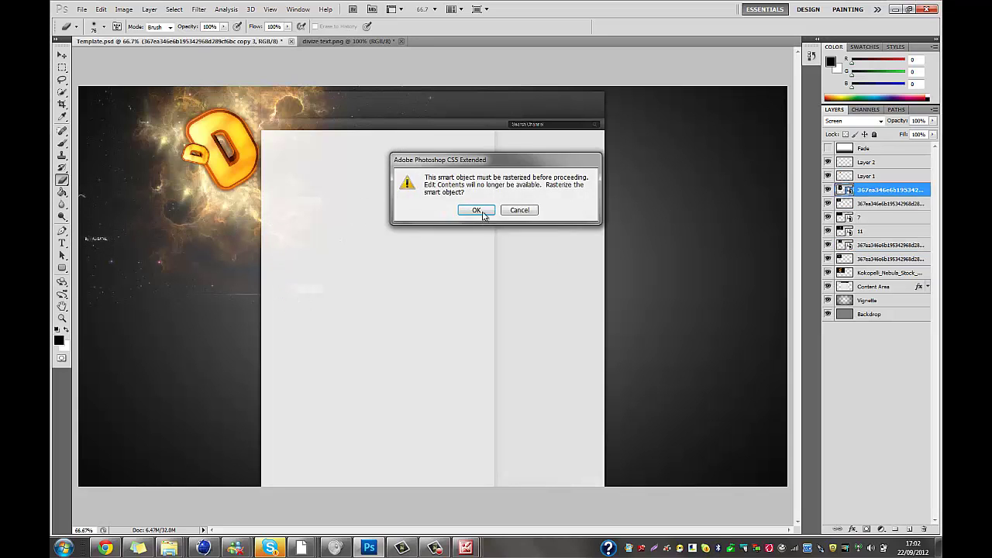
click(473, 210)
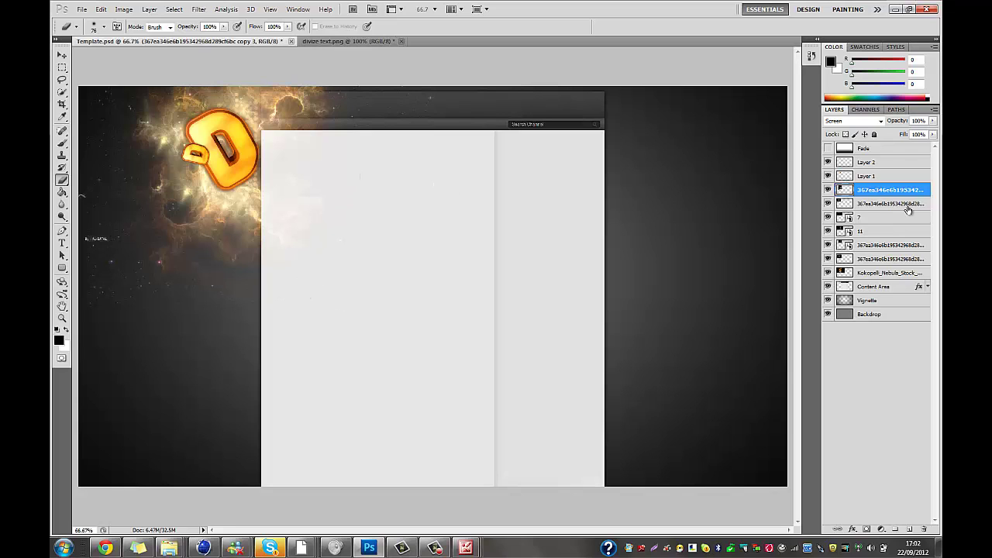
click(882, 262)
click(871, 245)
click(631, 230)
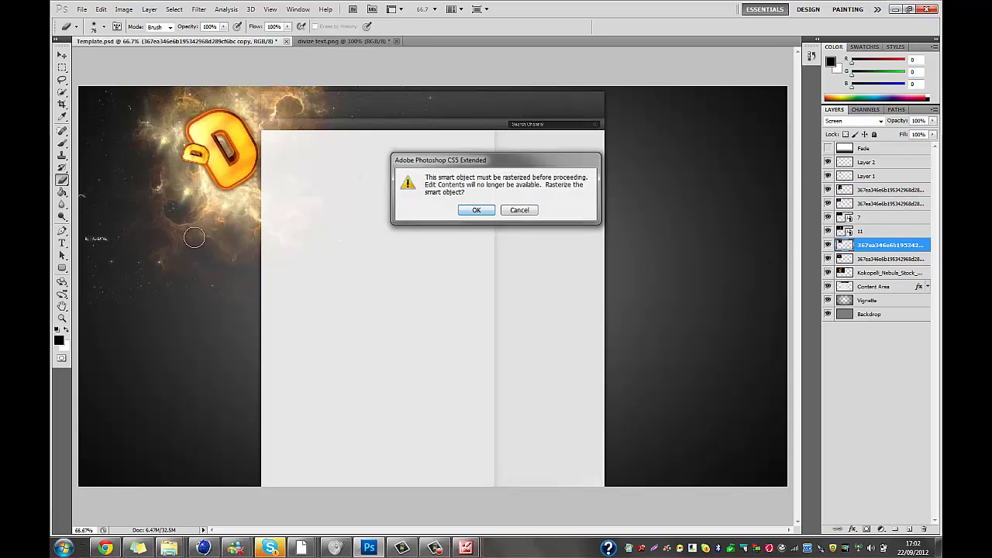
click(473, 210)
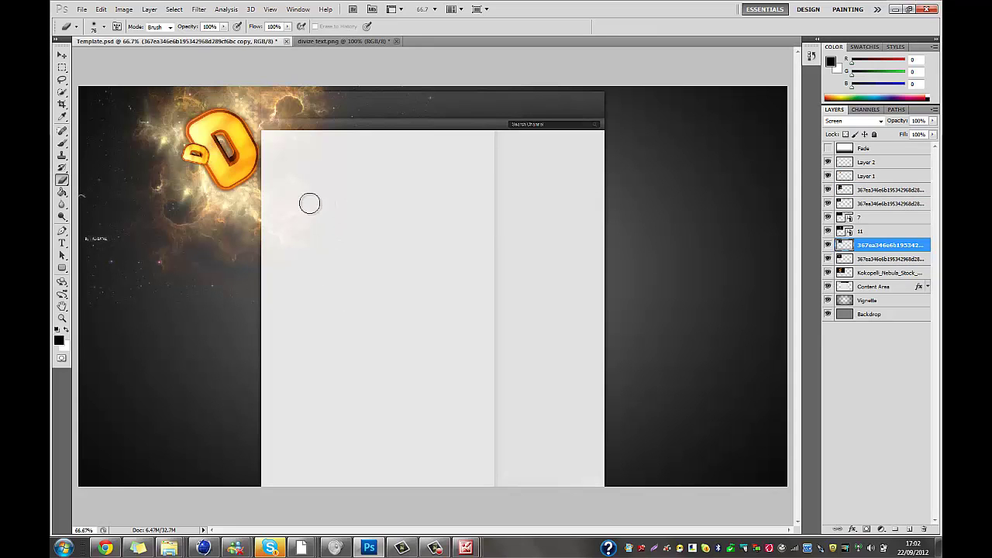
Step: Rasterize layers 7 and 11 and erase their unwanted streaks
click(872, 259)
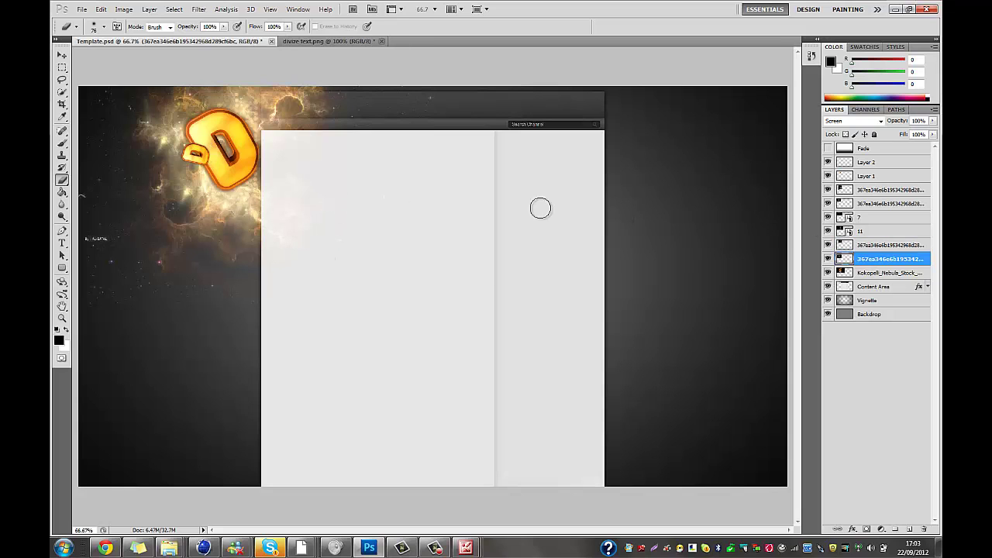
click(871, 222)
click(706, 235)
click(520, 210)
key(alt+bracketleft)
click(148, 222)
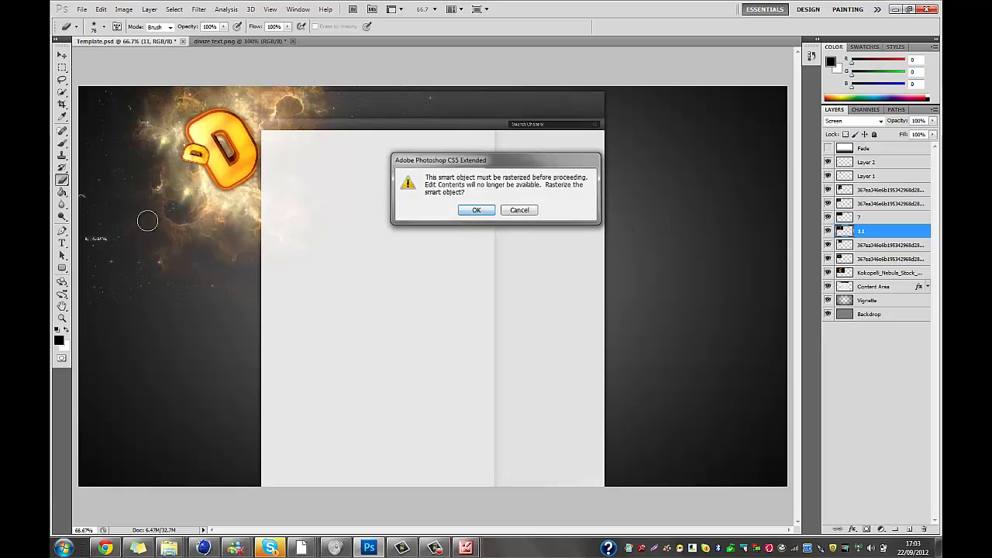
key(Escape)
click(62, 255)
click(62, 180)
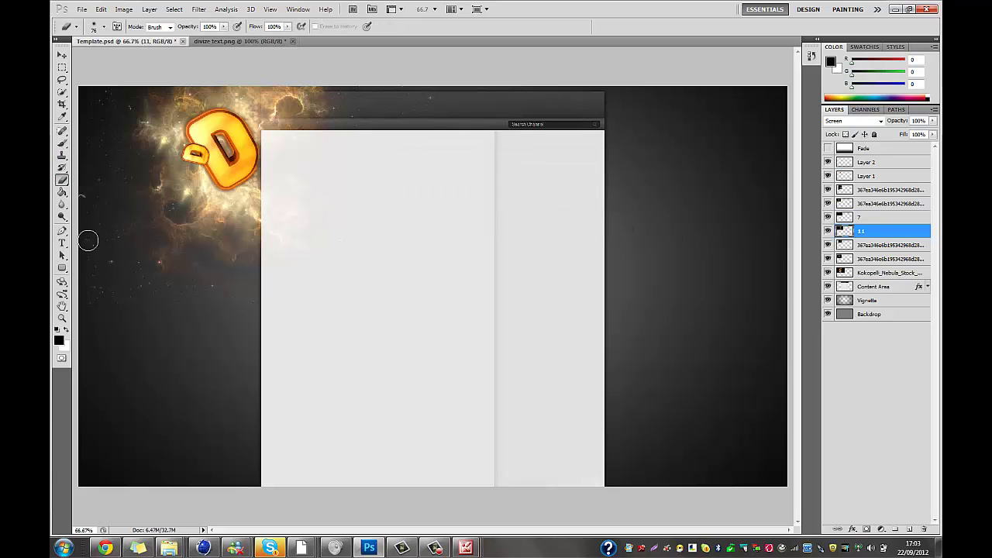
key(alt+bracketright)
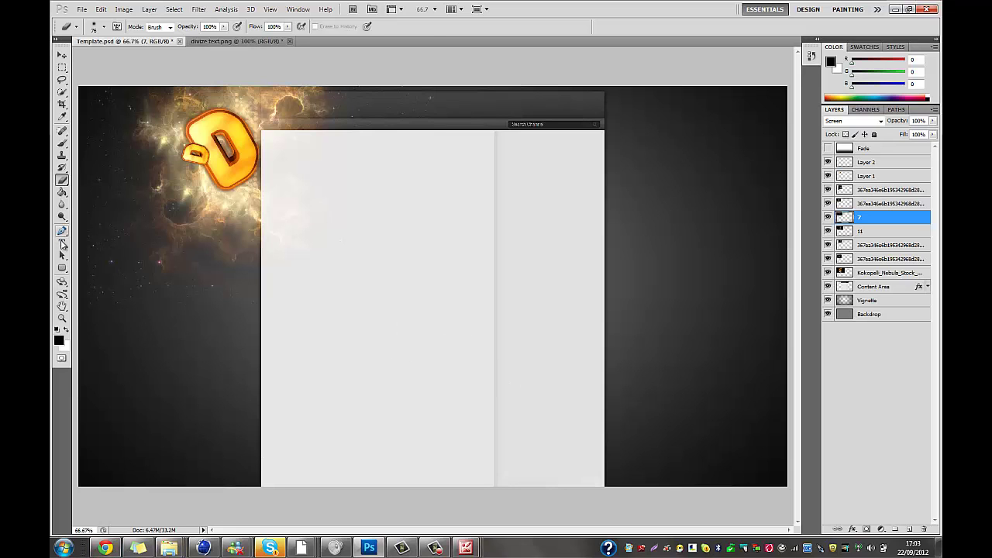
key(t)
click(402, 292)
Step: Set the foreground colour to orange ff7200
click(59, 341)
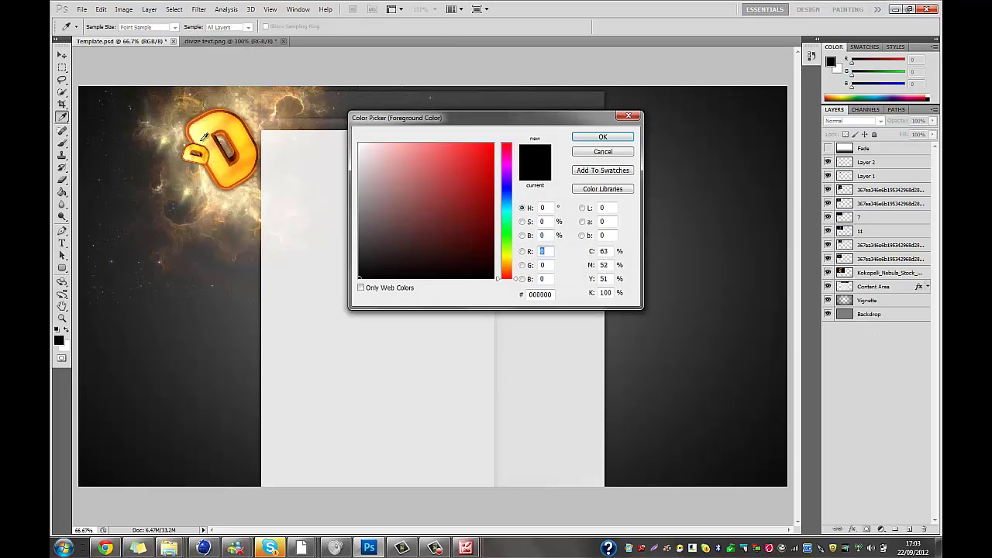
double_click(547, 265)
text(144)
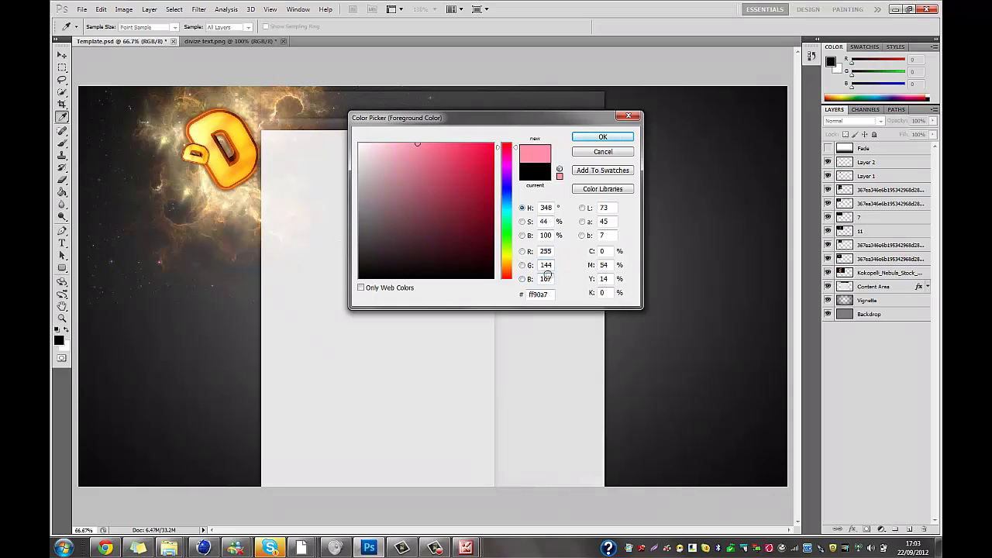
double_click(546, 266)
text(114)
text(0)
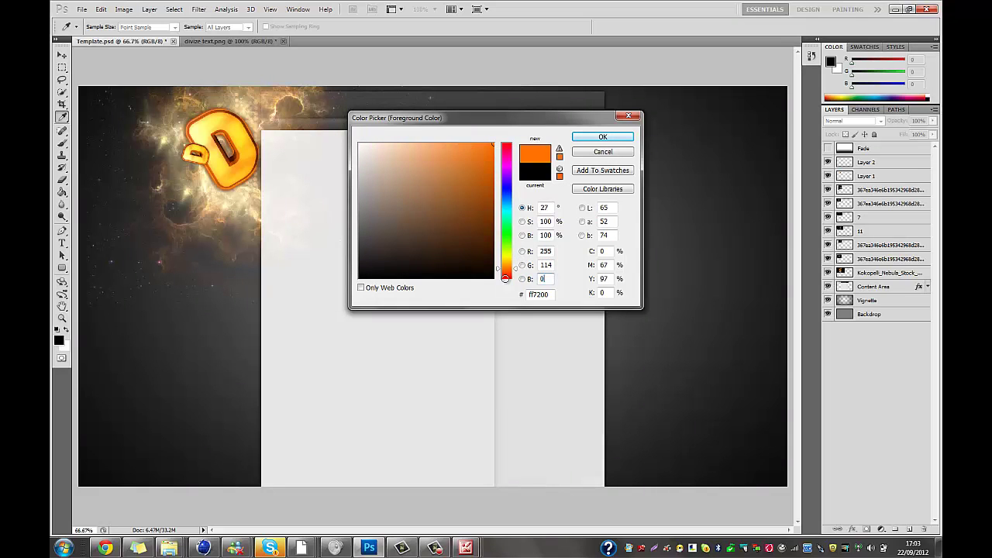
click(597, 137)
key(t)
Step: Type DivizeDZN, move it under the D logo, and duplicate the text layer
click(182, 357)
text(DivizeDZN)
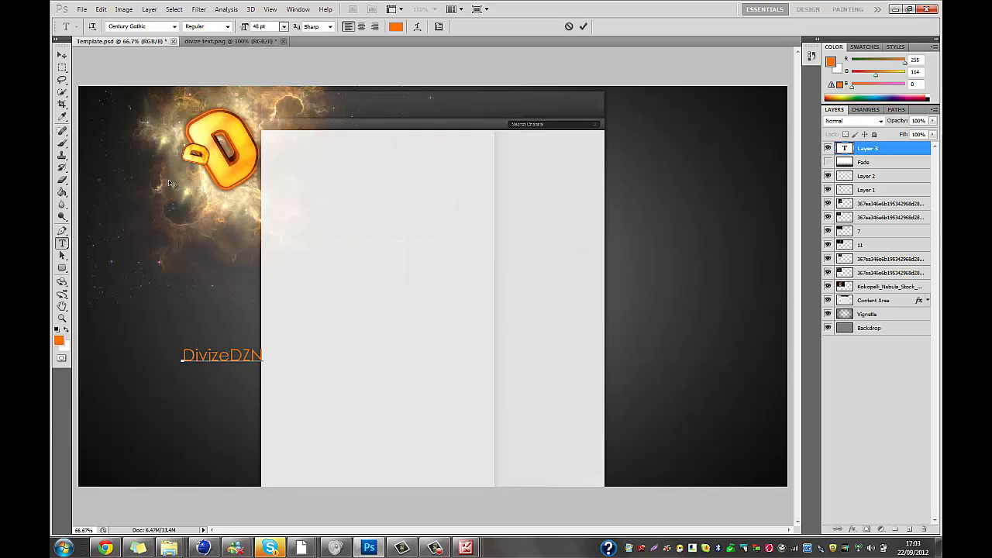
click(62, 55)
mouse_move(256, 372)
mouse_down()
mouse_move(235, 225)
mouse_move(245, 201)
mouse_up()
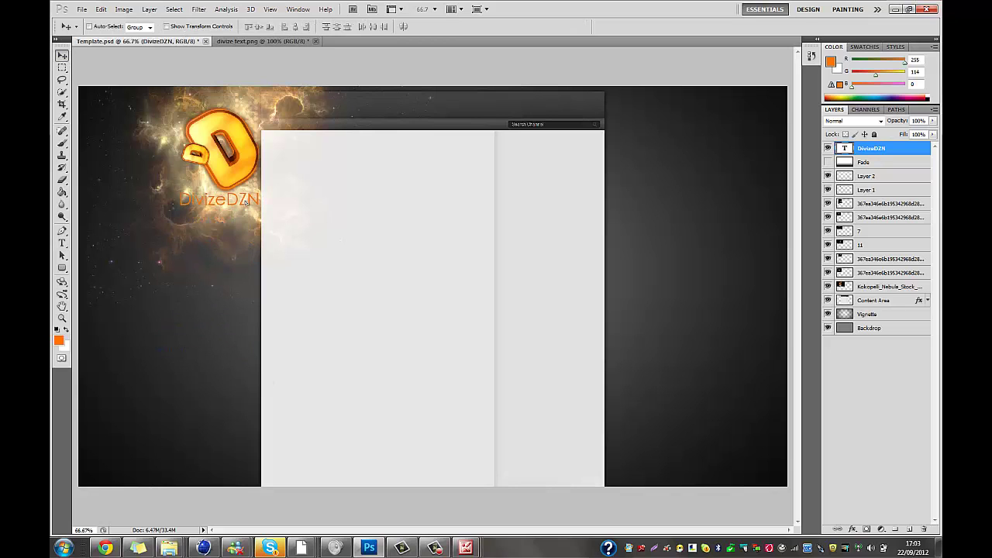
key(ctrl+j)
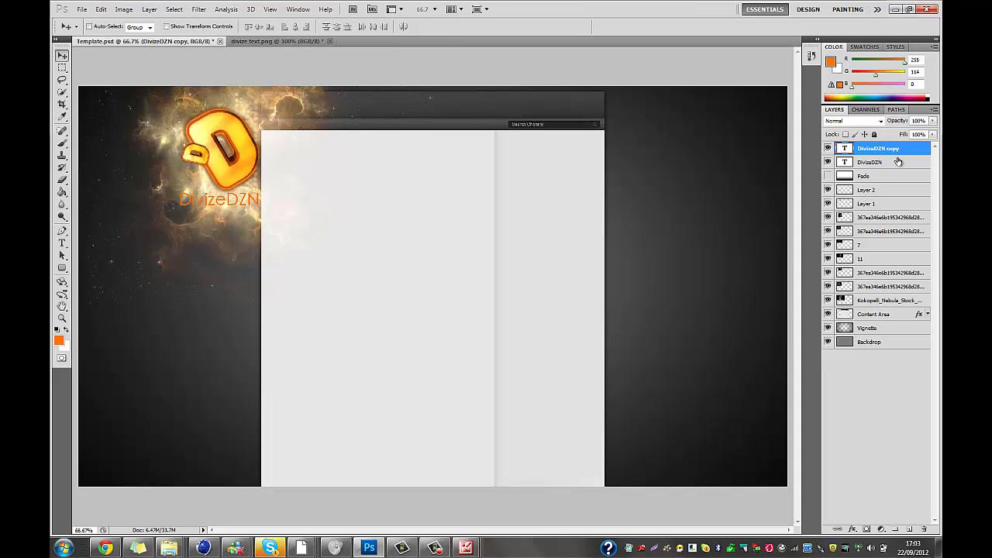
Step: Give the DivizeDZN text a black outline and a drop shadow
double_click(893, 162)
click(558, 274)
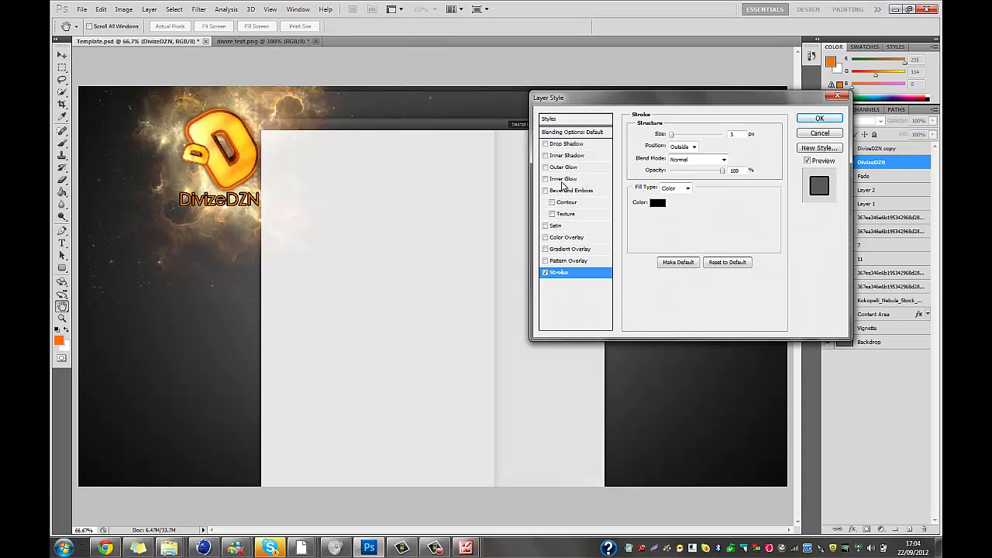
click(552, 145)
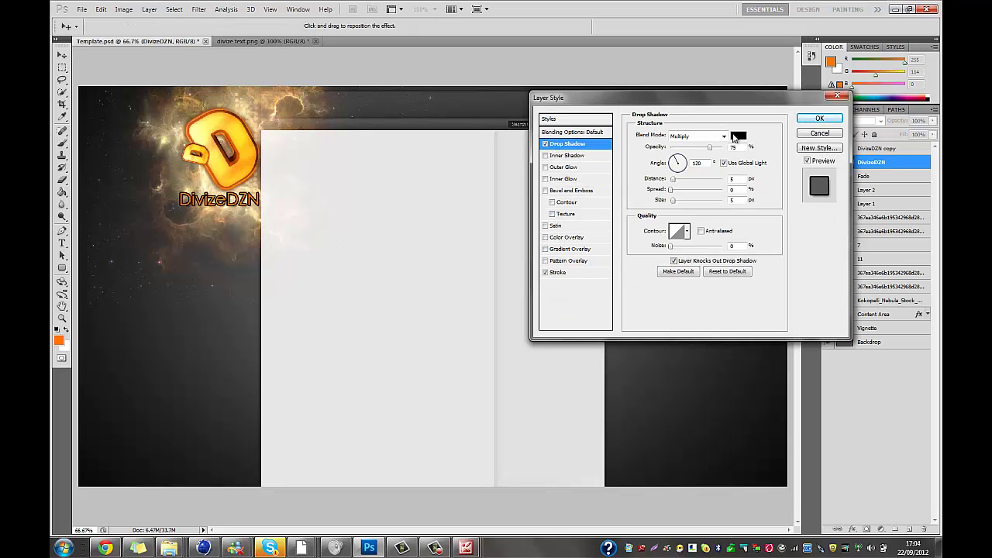
click(819, 120)
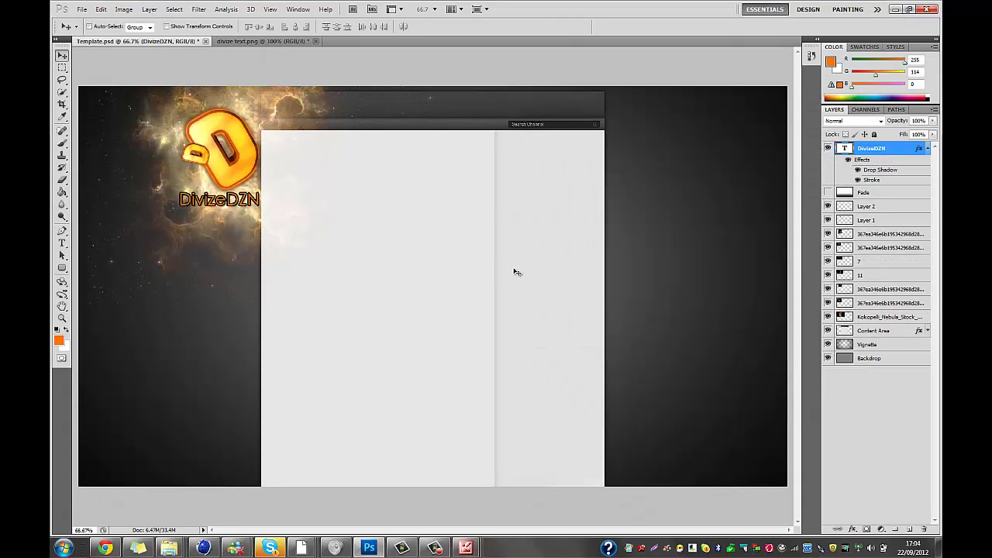
Step: Duplicate the styled text, enlarge the copy slightly, and move it down one layer
key(ctrl+j)
key(ctrl+t)
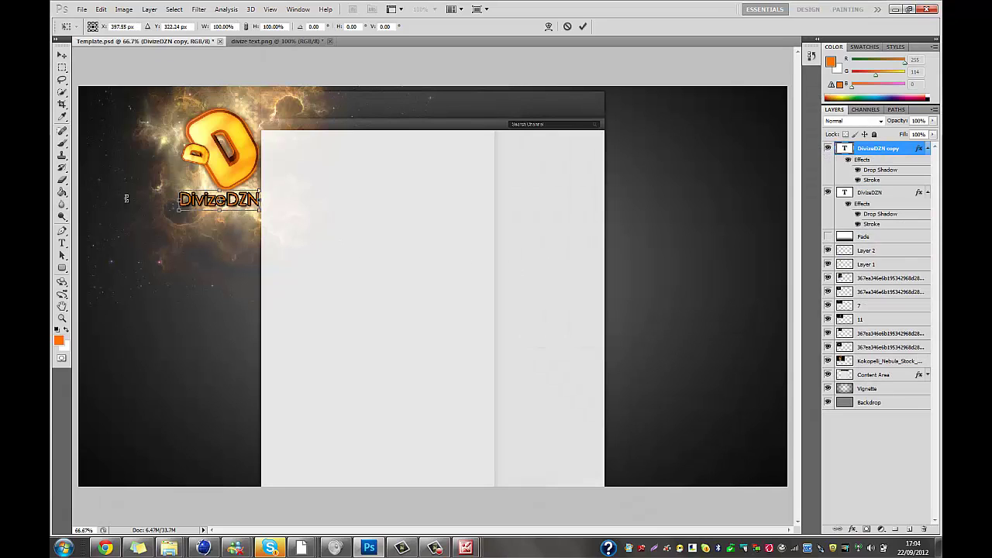
drag(264, 188, 271, 183)
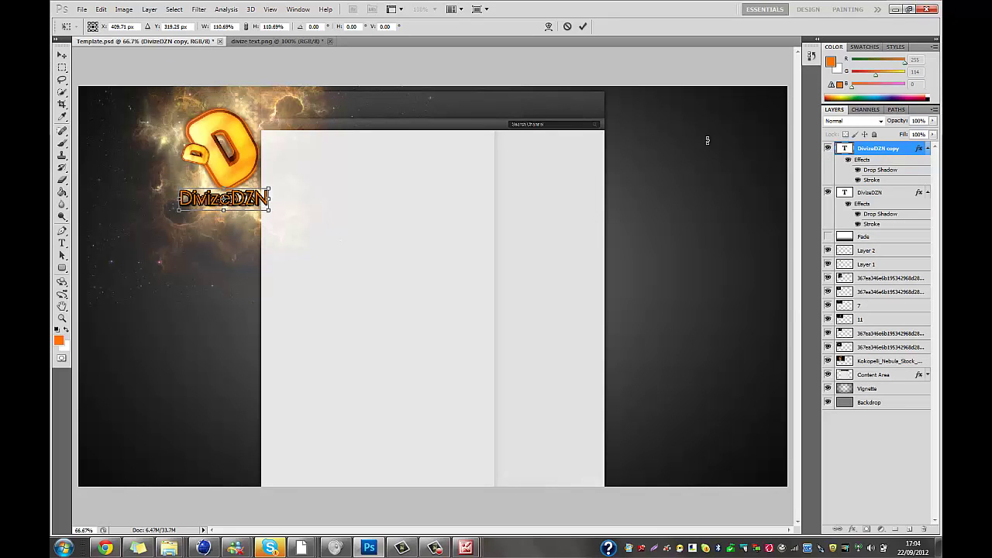
key(Return)
key(ctrl+bracketleft)
text(50)
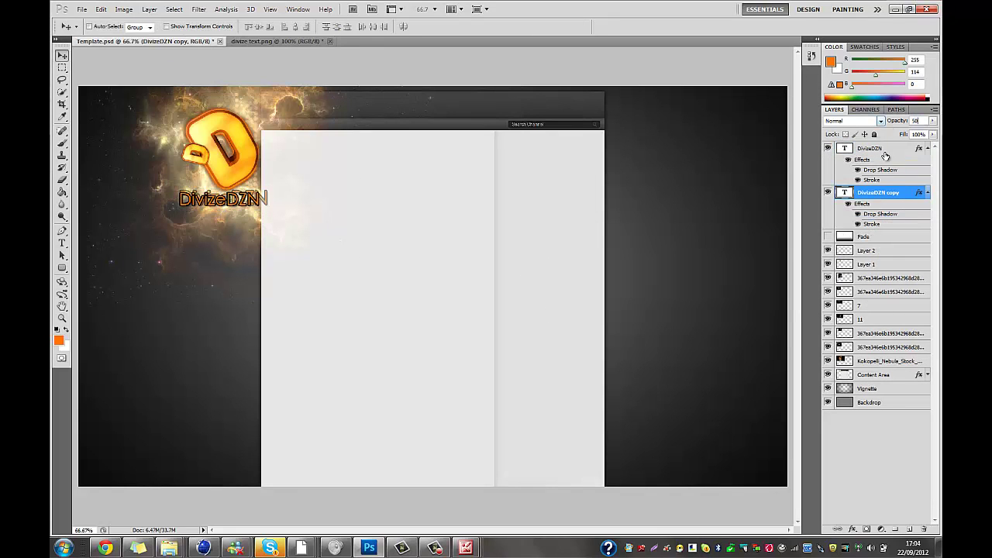
click(886, 151)
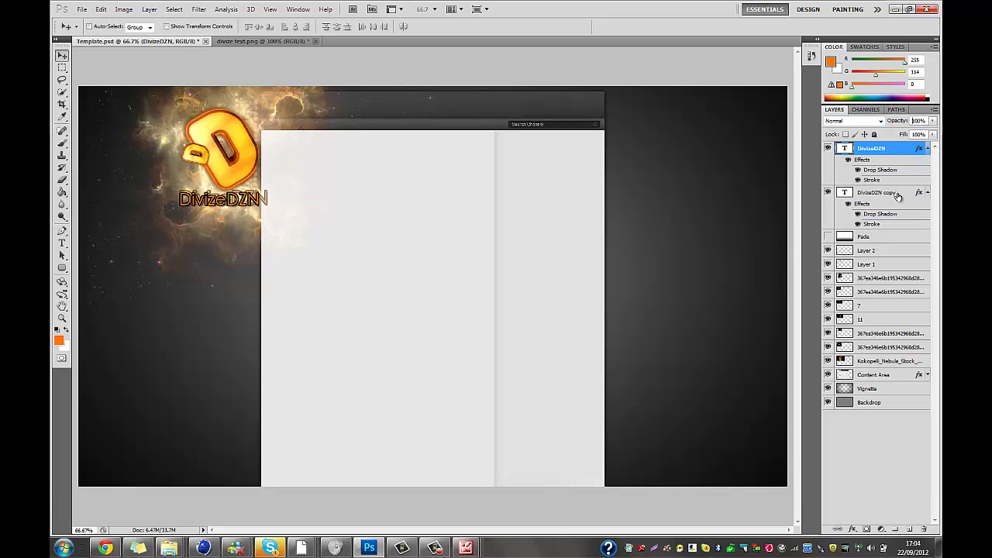
click(884, 193)
Step: Set the DivizeDZN copy to 35% opacity and Screen, scaled to 139% and shifted left
drag(905, 124, 881, 124)
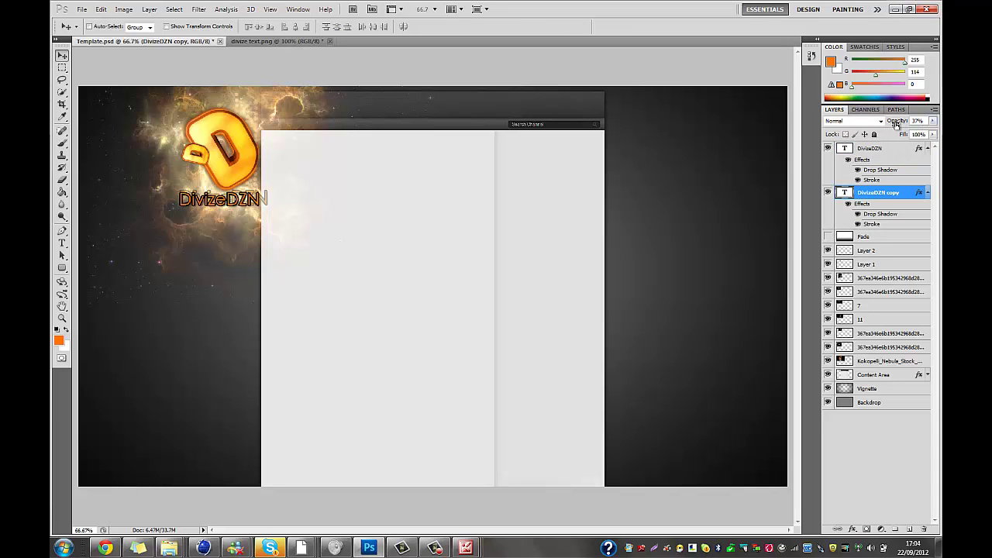
click(861, 121)
click(857, 216)
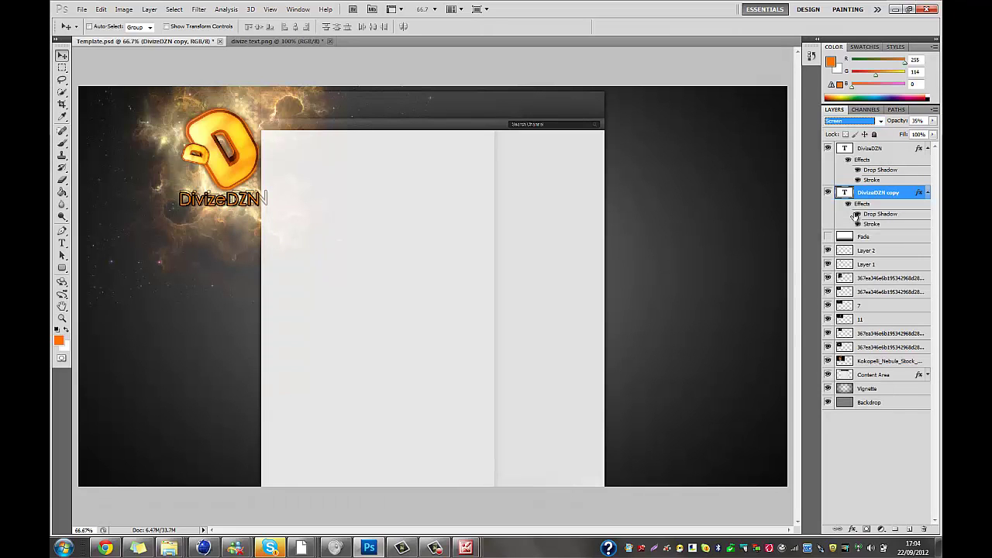
shift+click(890, 150)
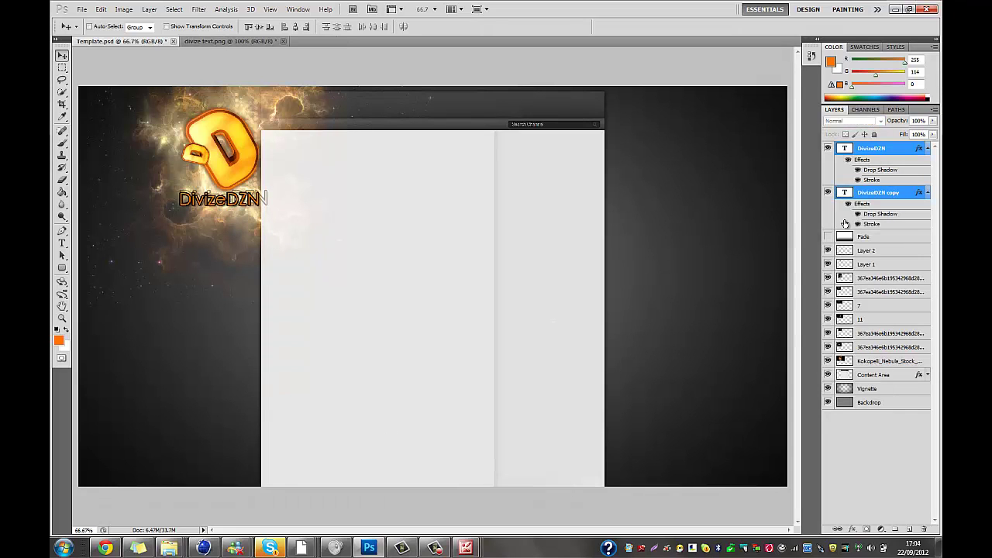
click(876, 192)
key(ctrl+t)
drag(178, 190, 146, 170)
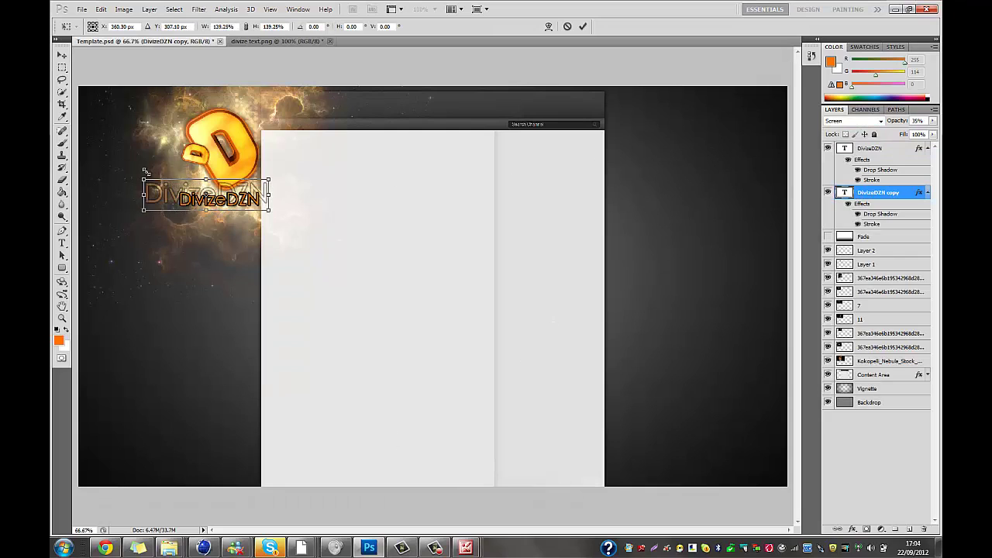
drag(206, 195, 198, 199)
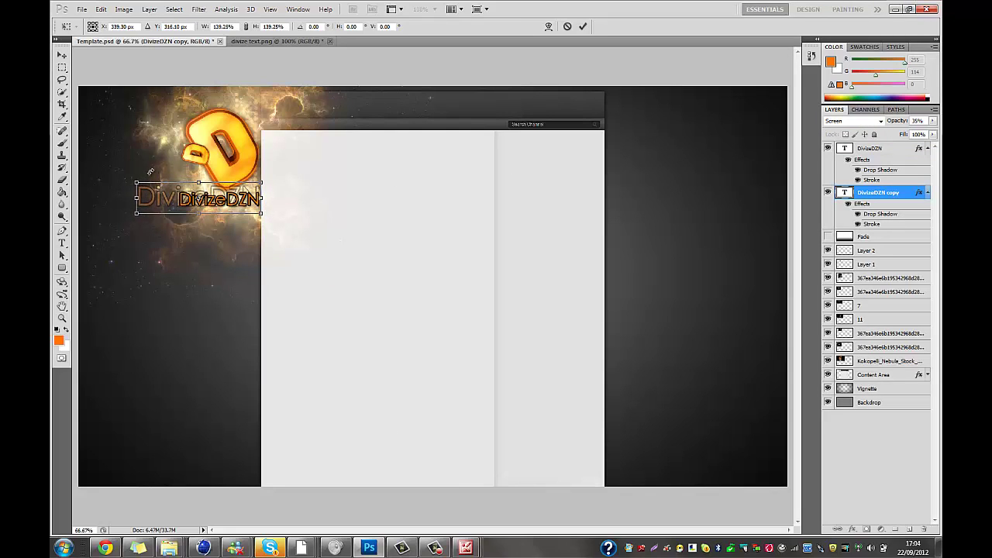
key(Return)
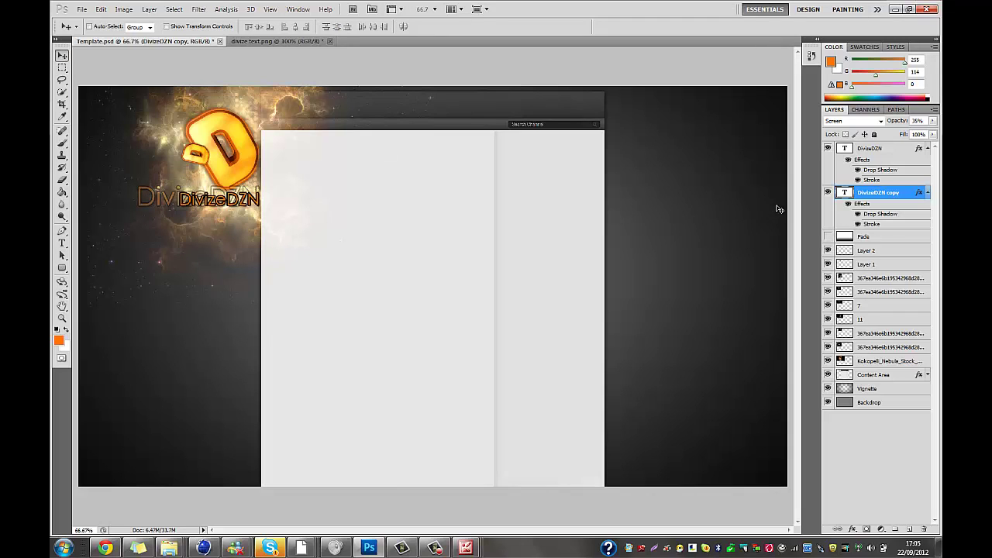
Step: Rotate both DivizeDZN text layers -90° to run vertically at the content edge
ctrl+click(898, 152)
key(ctrl+t)
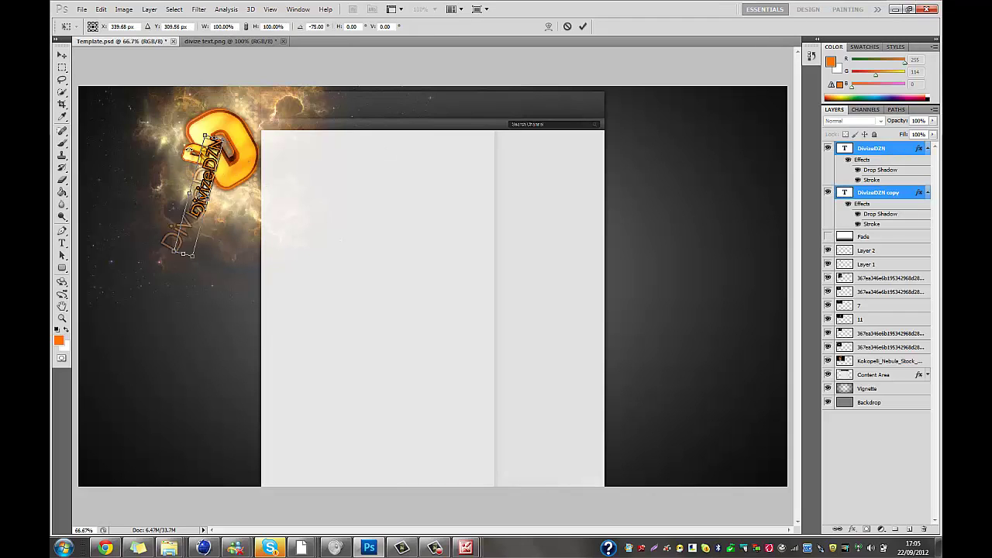
mouse_move(267, 184)
mouse_down()
mouse_move(197, 169)
mouse_move(251, 241)
mouse_up()
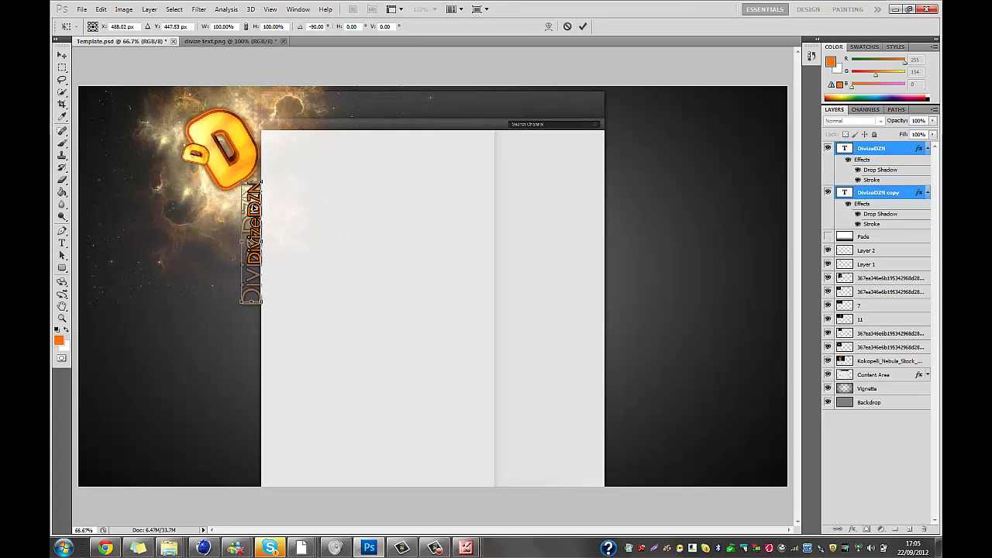
key(Return)
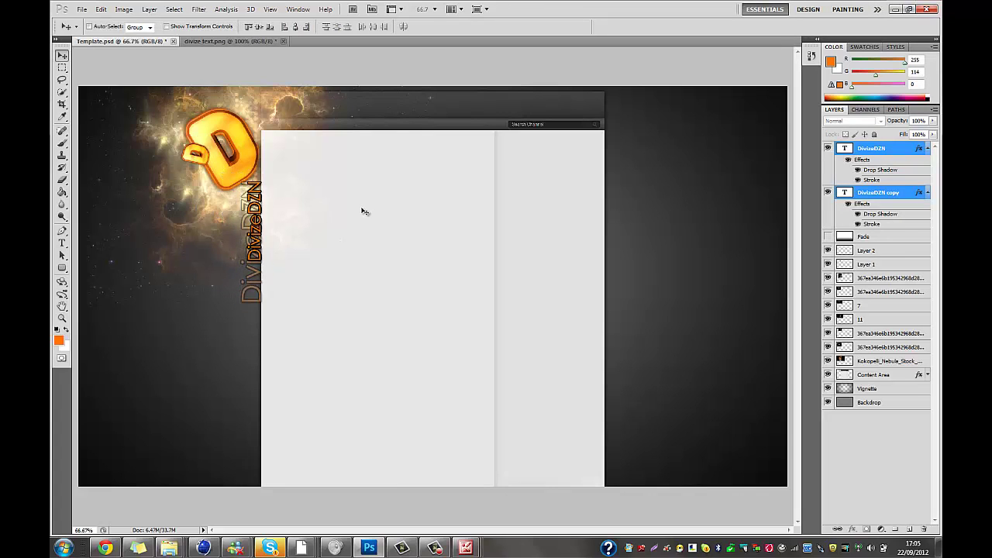
Step: Delete the original DivizeDZN layer and nudge the remaining copy into place
click(900, 148)
key(Delete)
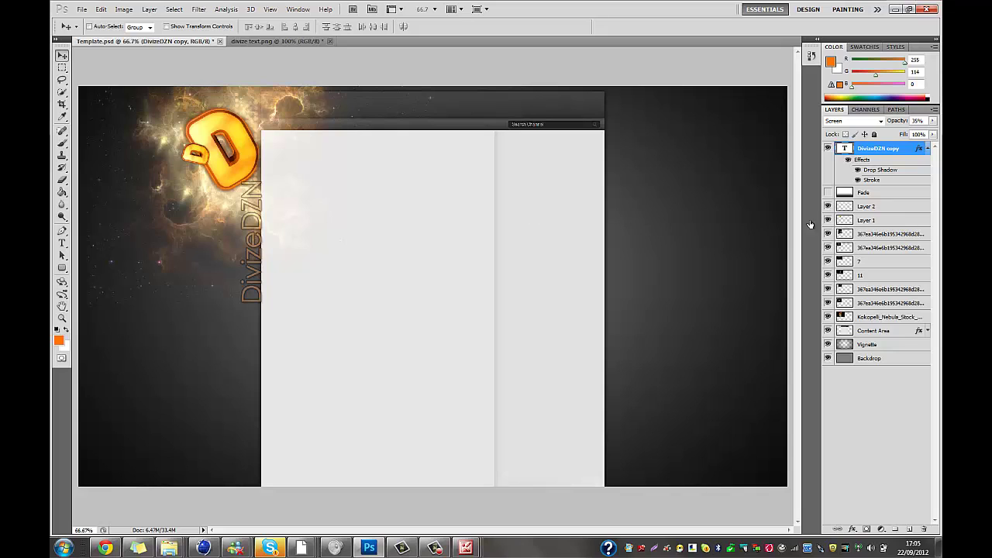
click(853, 159)
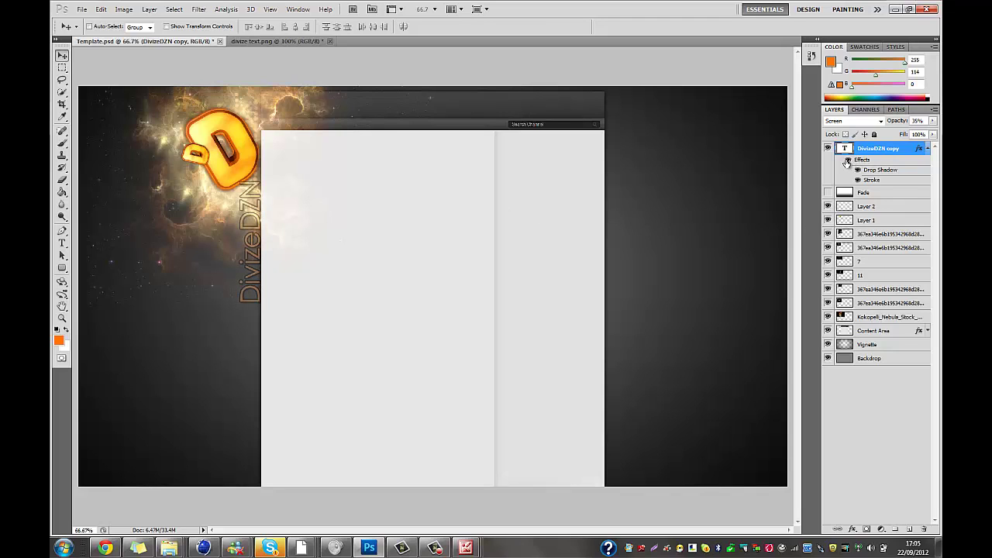
key(ctrl+t)
key(Return)
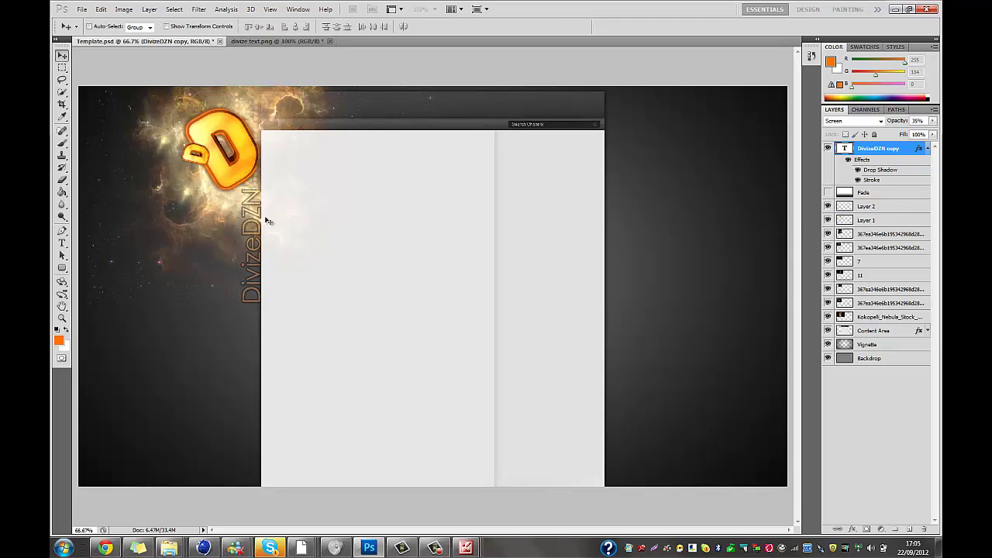
drag(266, 217, 254, 221)
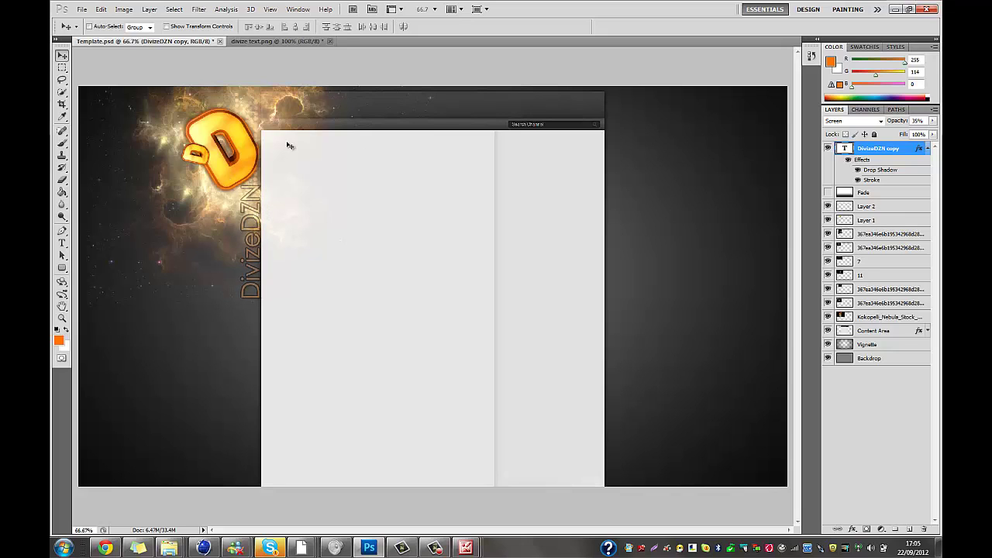
click(859, 398)
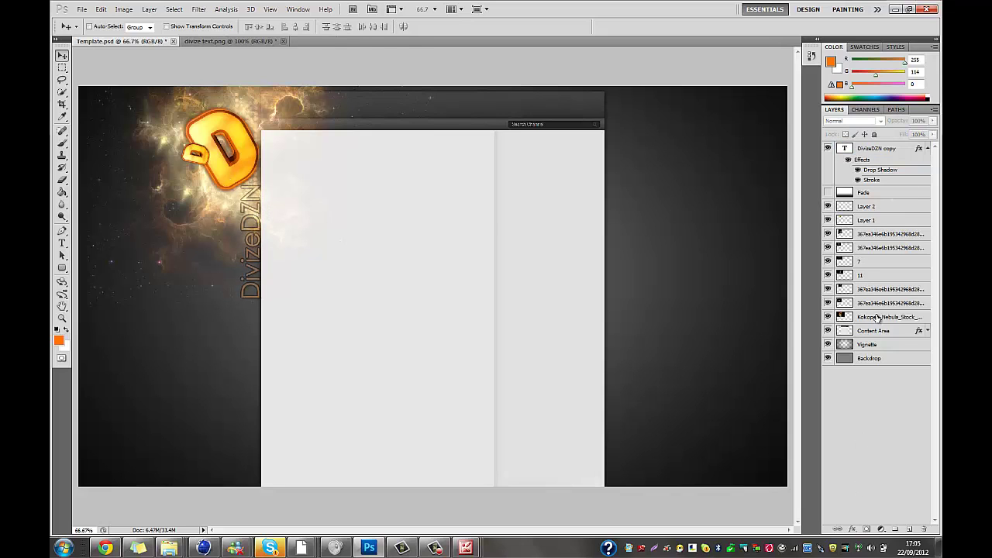
Step: Erase the Kokopelli nebula glow over the header strip, below the logo, and beside the vertical text
click(877, 318)
right_click(62, 179)
click(101, 177)
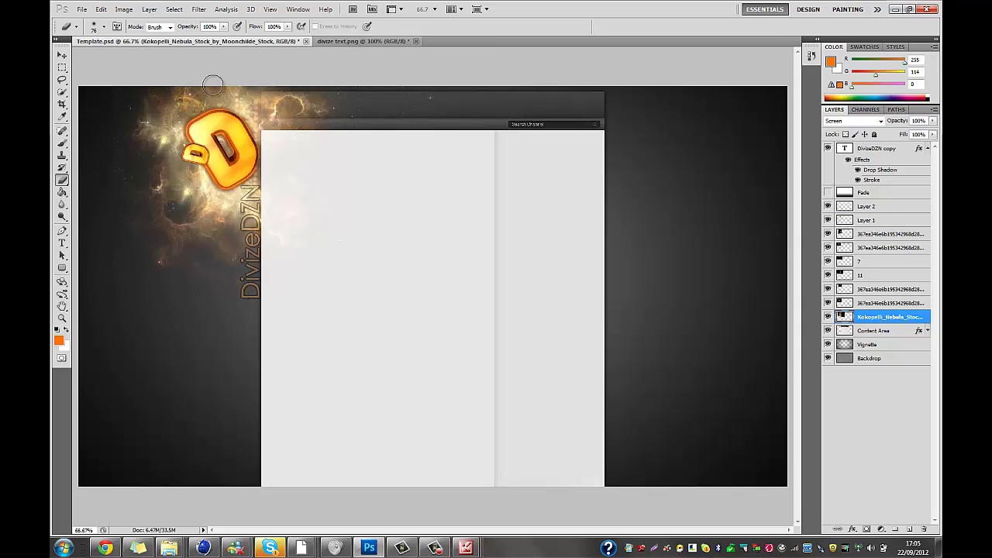
mouse_move(595, 116)
mouse_down()
mouse_move(268, 99)
mouse_move(306, 110)
mouse_up()
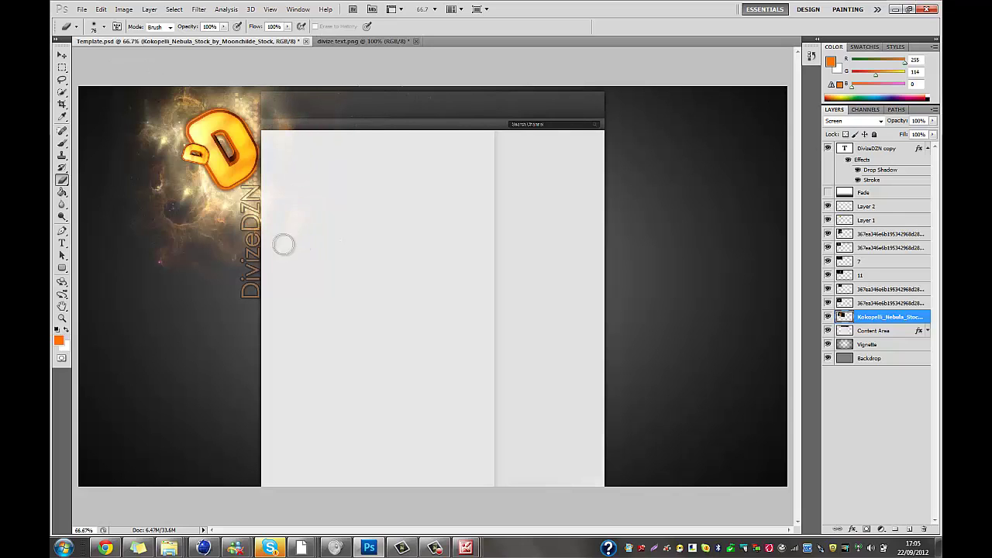
mouse_move(173, 257)
mouse_down()
mouse_move(242, 273)
mouse_move(145, 228)
mouse_move(144, 204)
mouse_move(288, 240)
mouse_up()
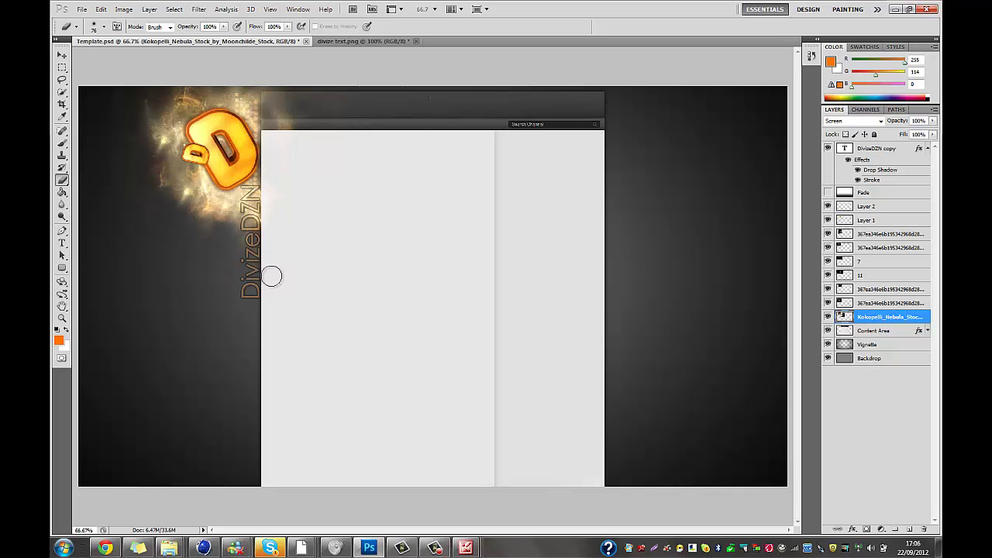
drag(277, 193, 203, 228)
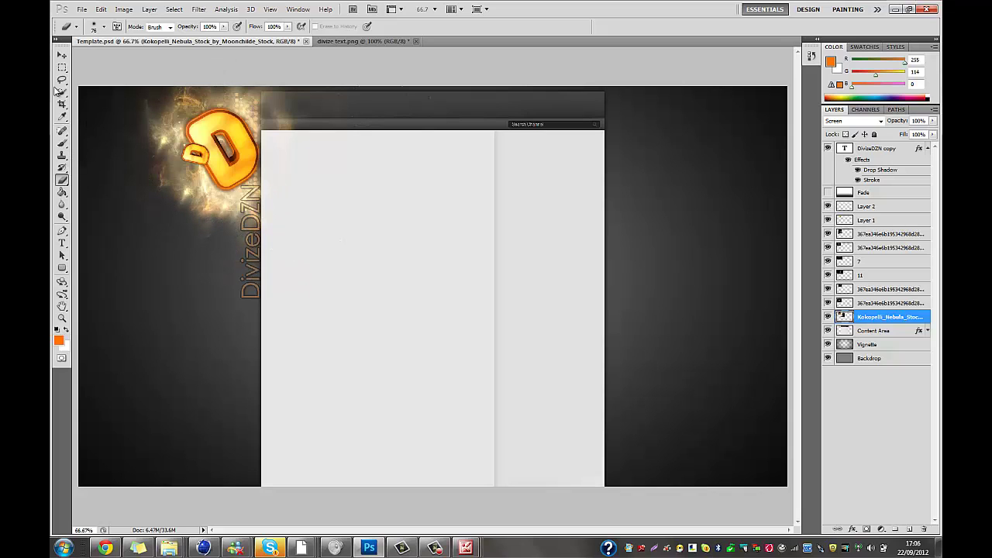
Step: Step through the other nebula layers, including 11 and 7, for further cleanup
key(v)
key(alt+bracketright)
key(e)
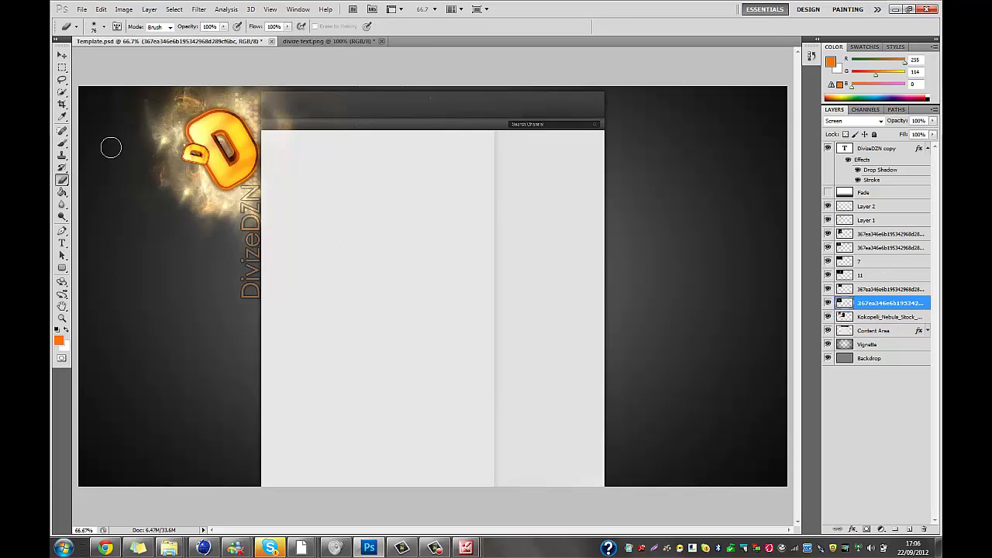
click(873, 290)
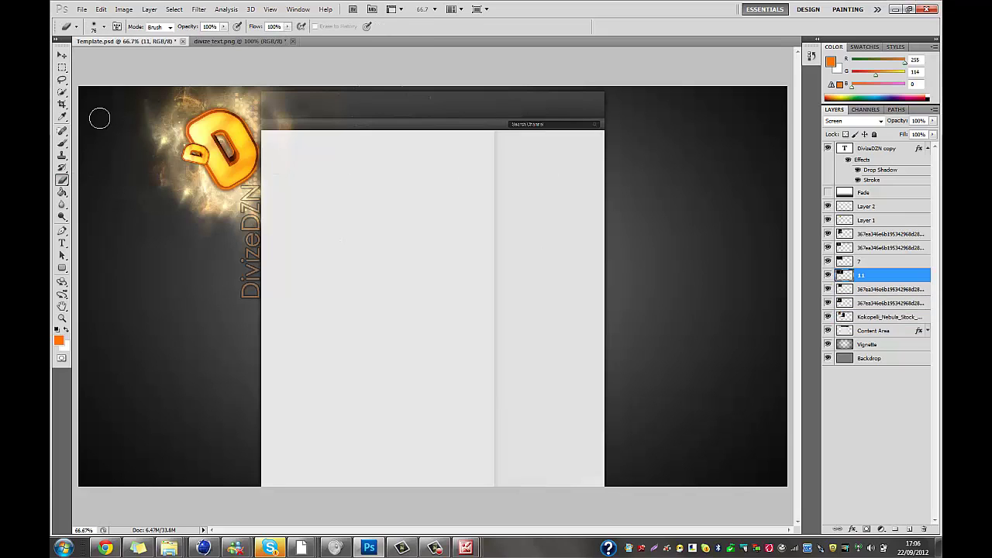
key(alt+bracketleft)
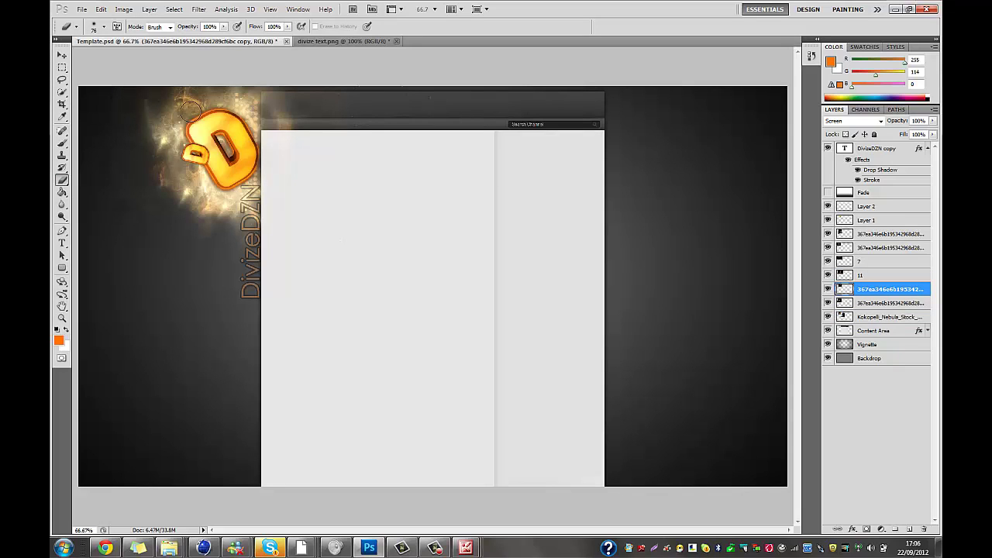
click(874, 248)
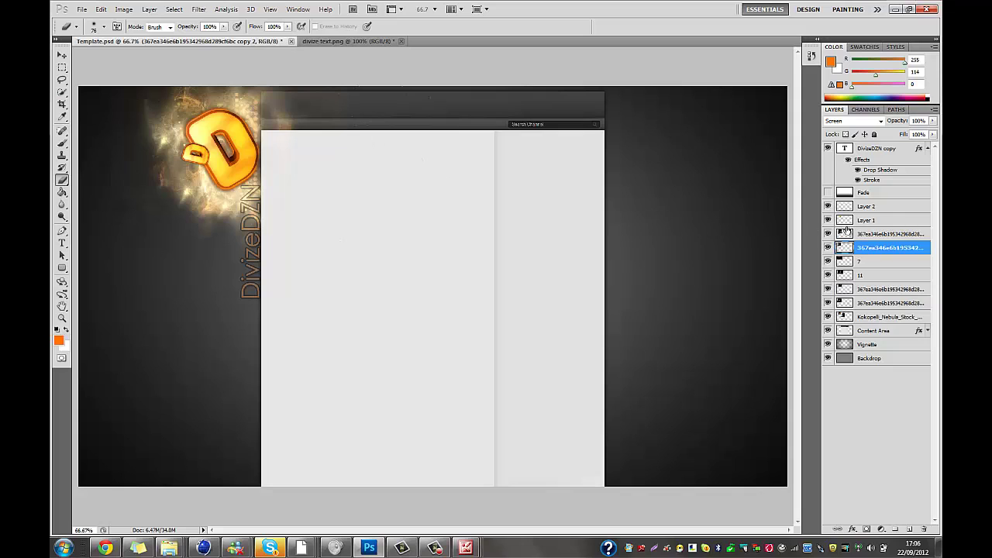
key(alt+bracketright)
key(alt+bracketleft)
key(alt+bracketleft)
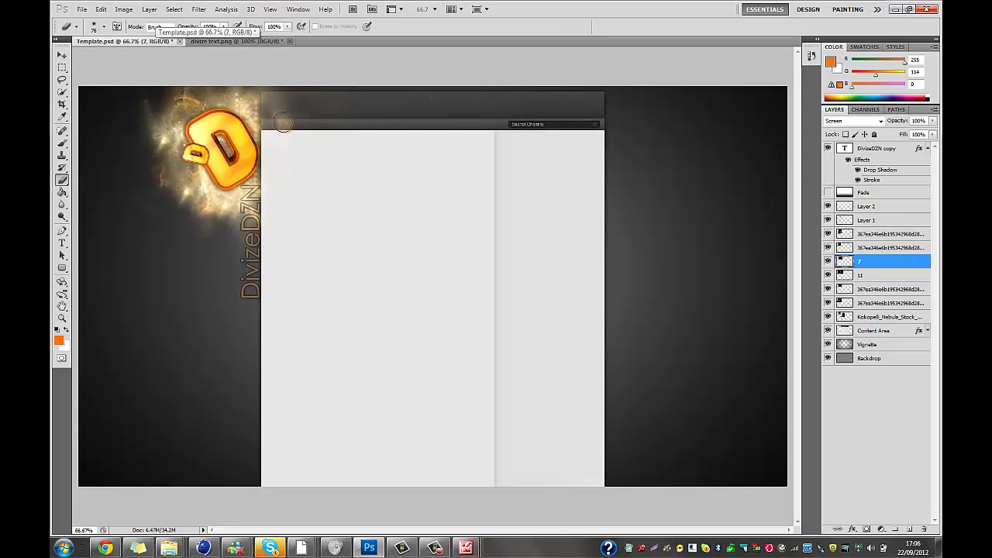
click(62, 55)
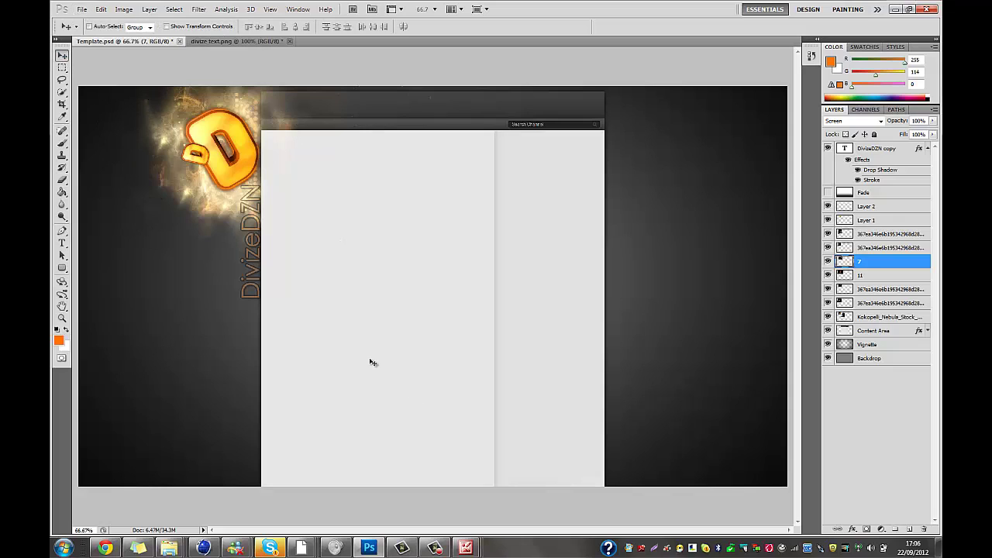